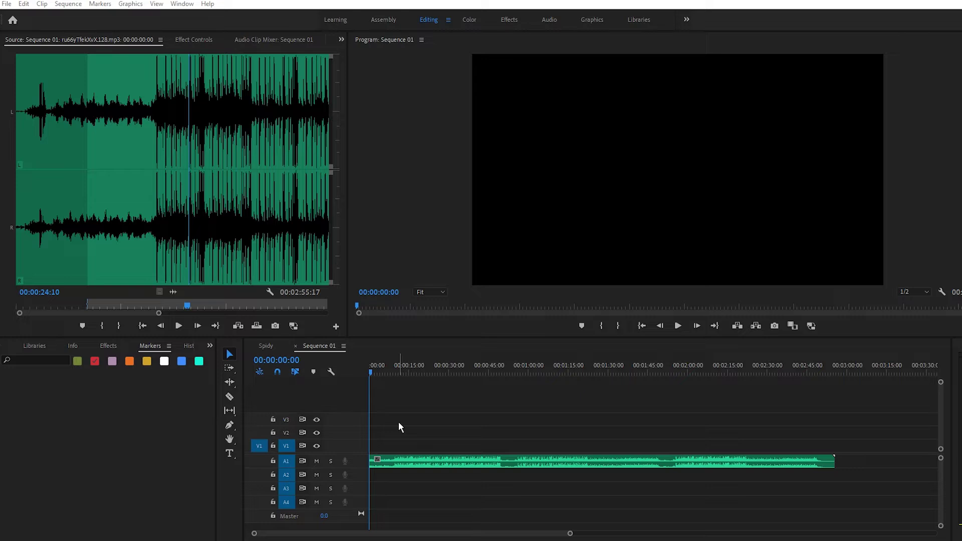
- Add a sequence marker at 00:00:09:17 and a marker on the selected audio clip at 00:00:15:16
{"action": "left_click", "coordinate": [371, 371]}
{"action": "left_click", "coordinate": [394, 373]}
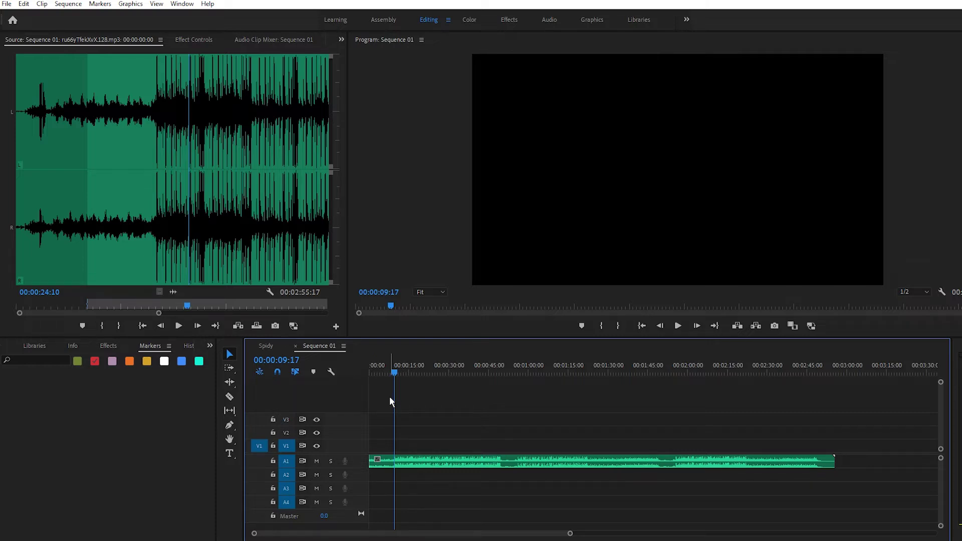
{"action": "key", "text": "m"}
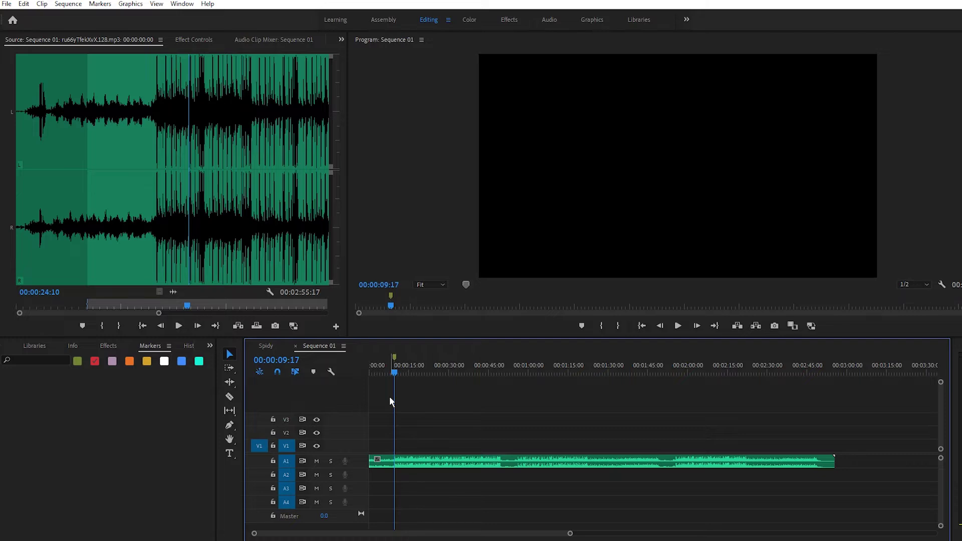
{"action": "left_click", "coordinate": [421, 462]}
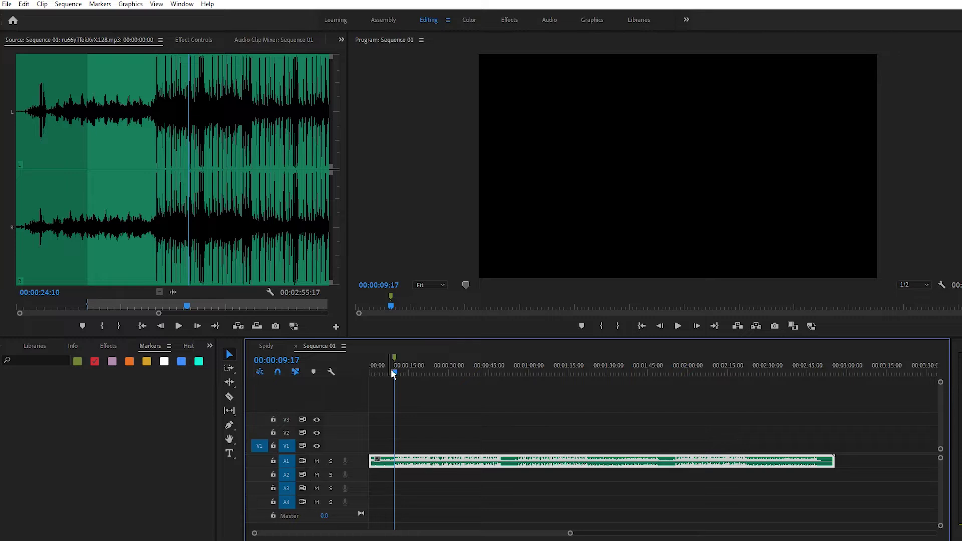
{"action": "left_click_drag", "start_coordinate": [396, 377], "coordinate": [411, 374]}
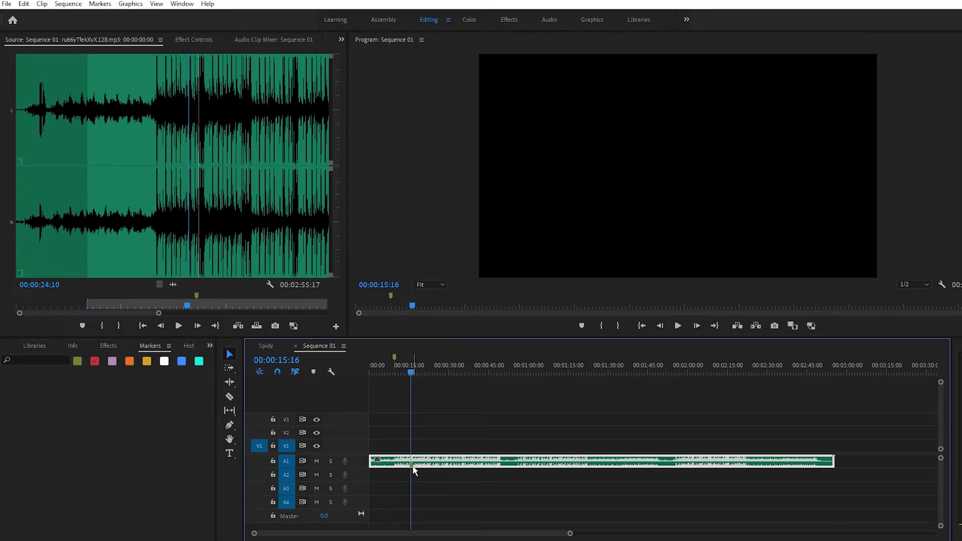
- Edit the sequence marker at 00:00:09:17: colour it red, name it "slow" and enter the comment "no effects"
{"action": "left_click", "coordinate": [394, 356]}
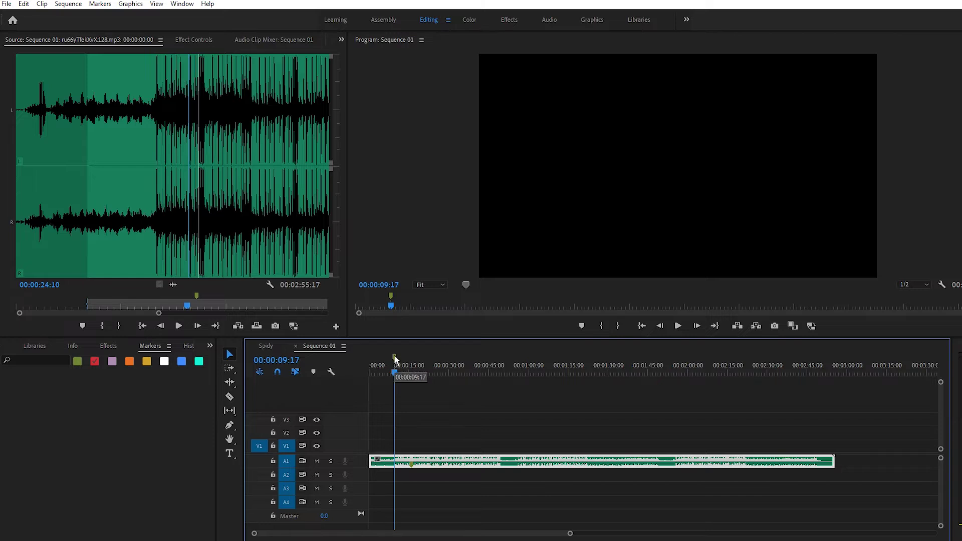
{"action": "double_click", "coordinate": [394, 357]}
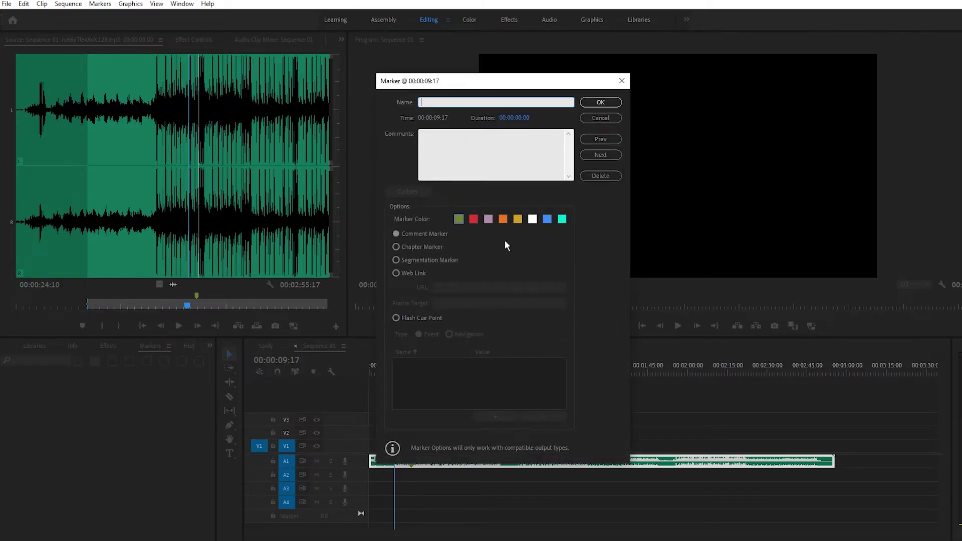
{"action": "left_click", "coordinate": [474, 221]}
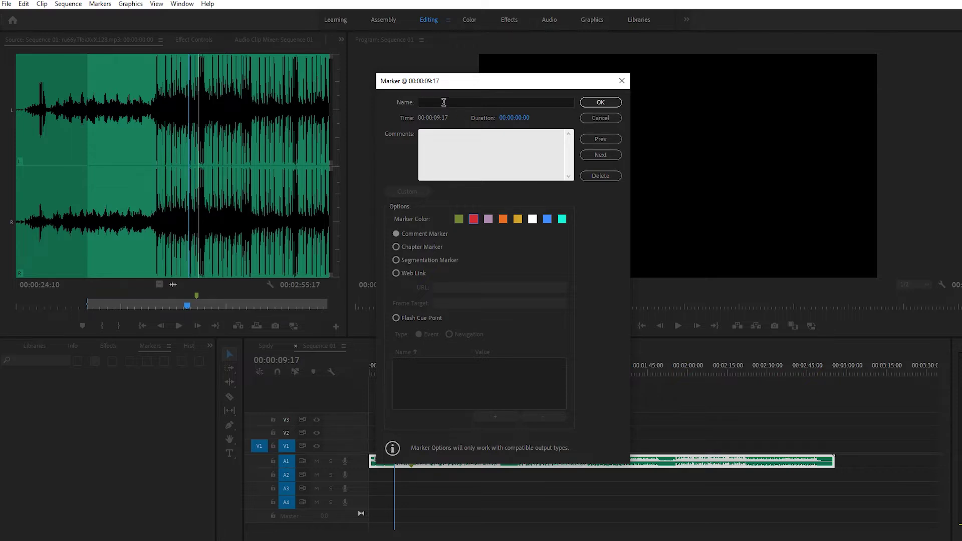
{"action": "left_click", "coordinate": [443, 102]}
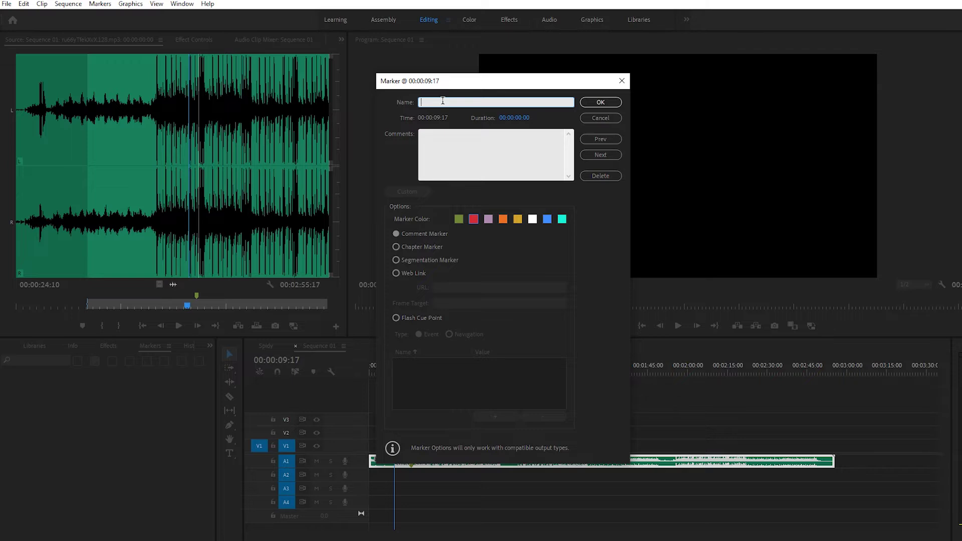
{"action": "type", "text": "slow"}
{"action": "left_click", "coordinate": [439, 149]}
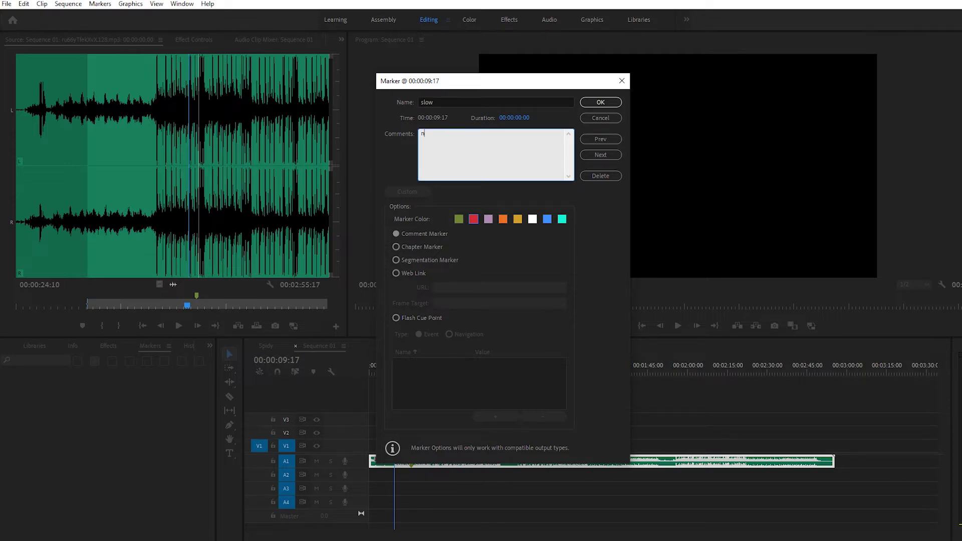
{"action": "type", "text": "no effects"}
- Set the red marker's duration to about 00:00:02:06, confirm it, and stretch its end along the timeline to about 00:00:33:07
{"action": "left_click_drag", "start_coordinate": [511, 120], "coordinate": [541, 120]}
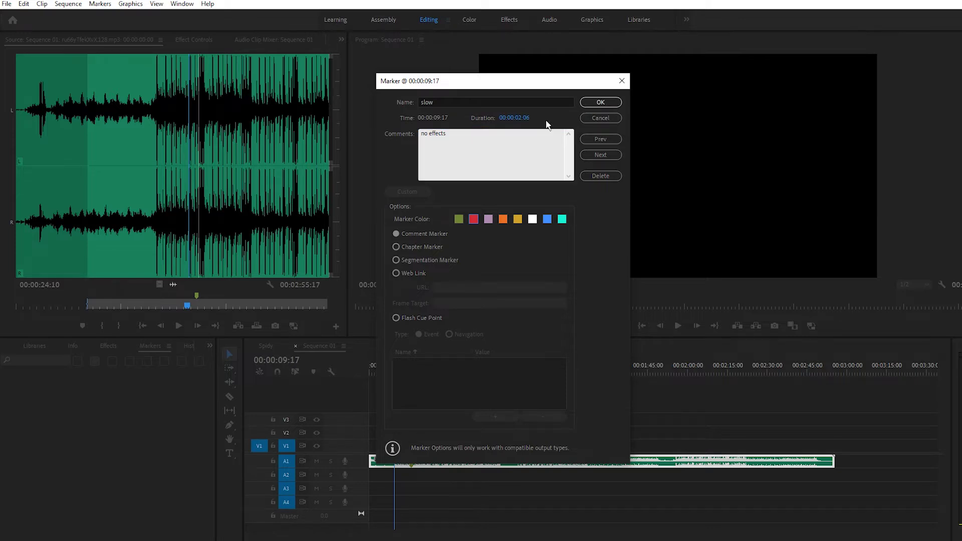
{"action": "left_click", "coordinate": [602, 102]}
{"action": "left_click_drag", "start_coordinate": [402, 356], "coordinate": [458, 358]}
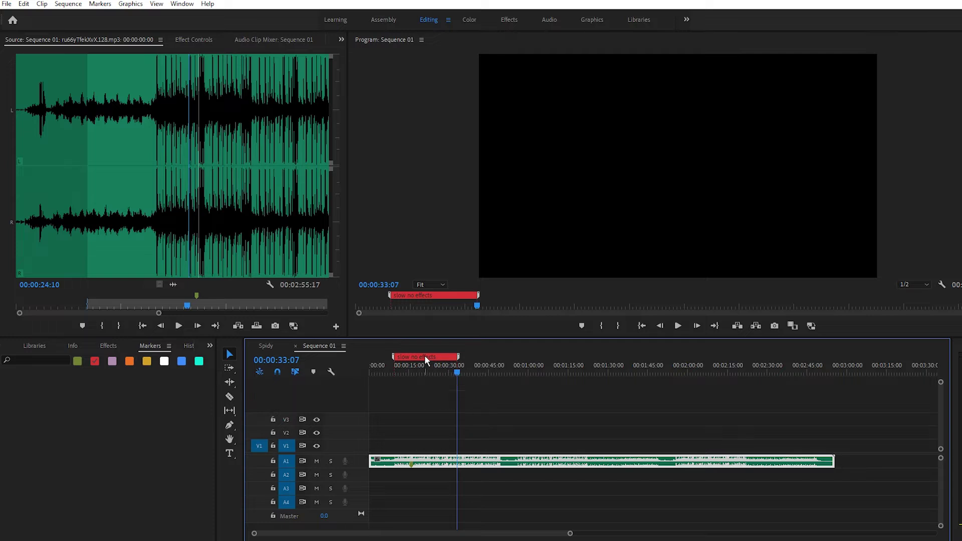
{"action": "left_click", "coordinate": [425, 356]}
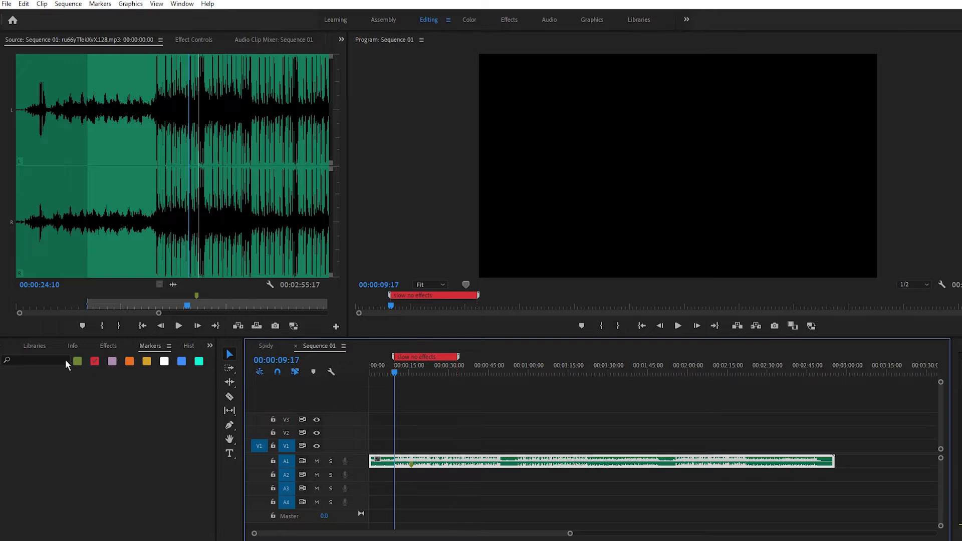
- Filter the marker list to green markers and jump to the audio clip's marker, then go back to the red sequence marker
{"action": "left_click", "coordinate": [80, 360]}
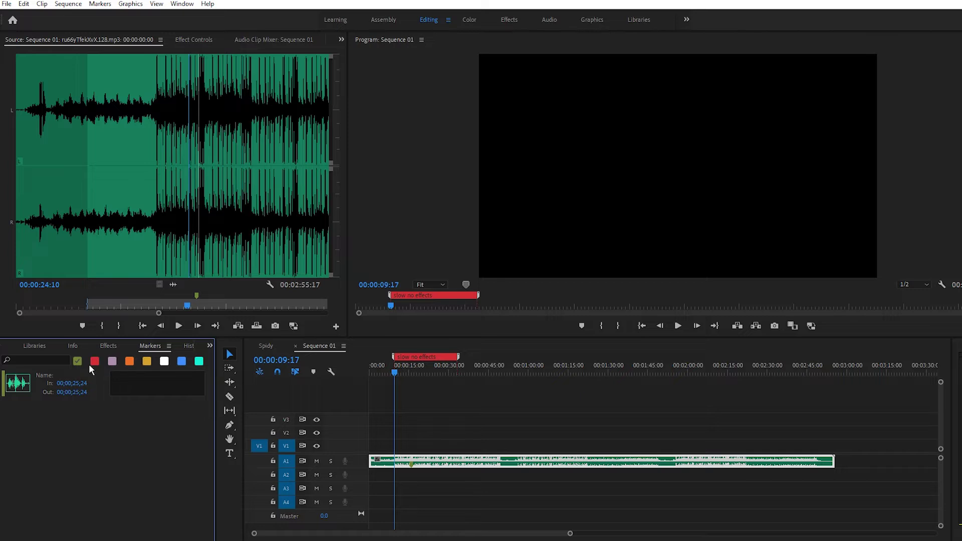
{"action": "left_click", "coordinate": [61, 383]}
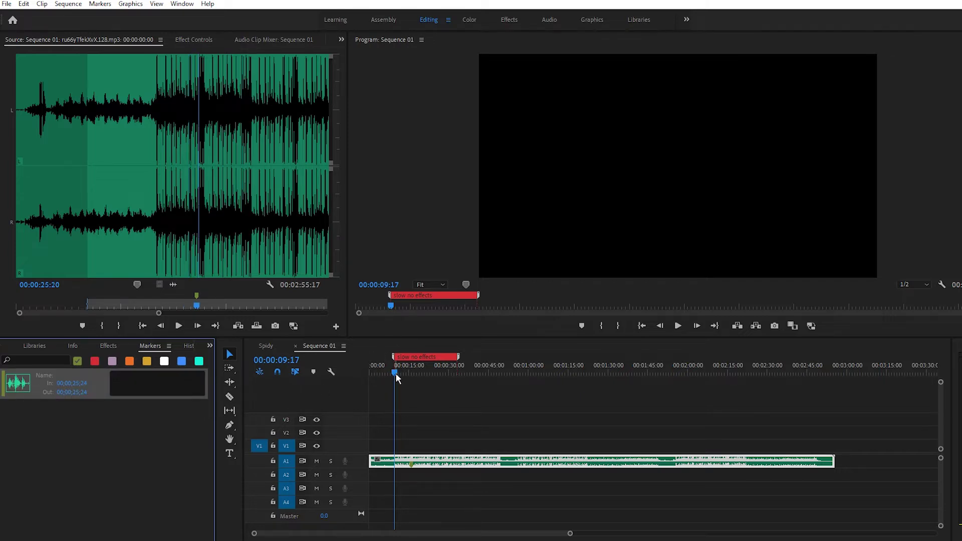
{"action": "left_click", "coordinate": [414, 356]}
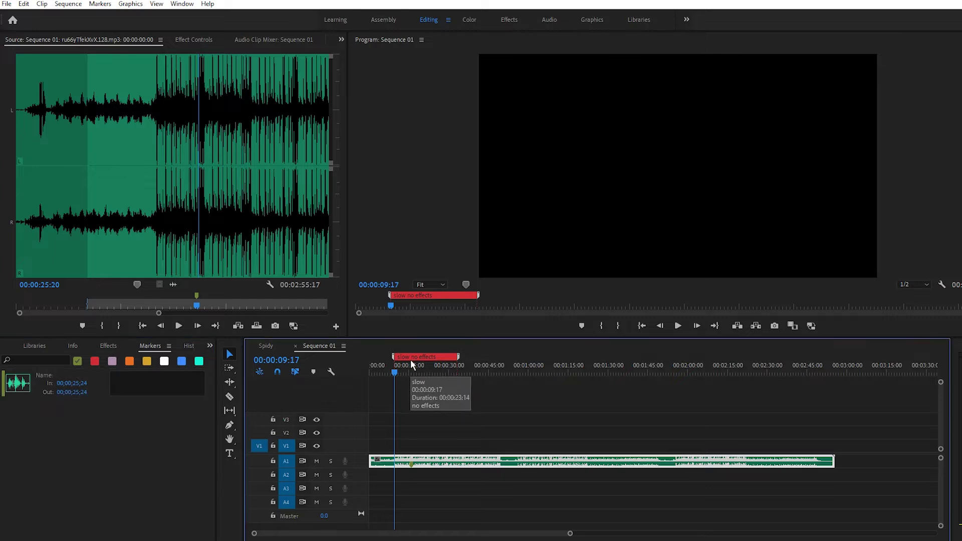
- Undo the marker additions and edits, and return the playhead to the start of the sequence
{"action": "key", "text": "ctrl+z"}
{"action": "key", "text": "ctrl+z"}
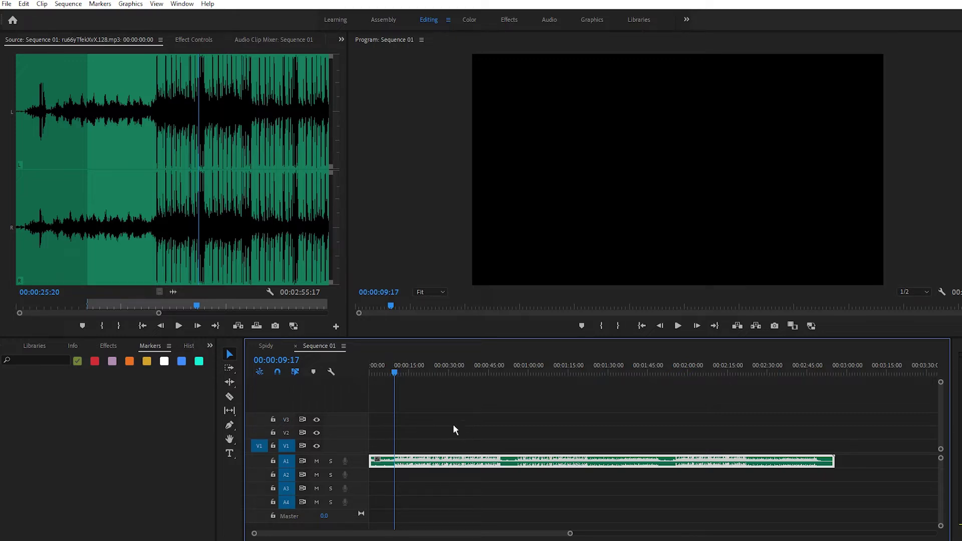
{"action": "left_click_drag", "start_coordinate": [392, 374], "coordinate": [338, 370]}
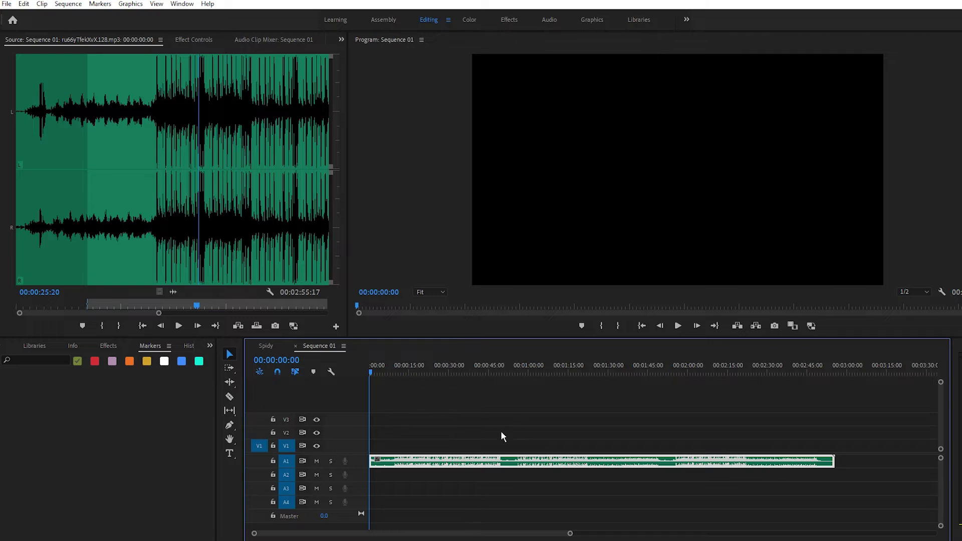
- Play the music from just before the 9-second point to listen for the beats
{"action": "left_click_drag", "start_coordinate": [370, 370], "coordinate": [387, 370]}
{"action": "left_click", "coordinate": [678, 327]}
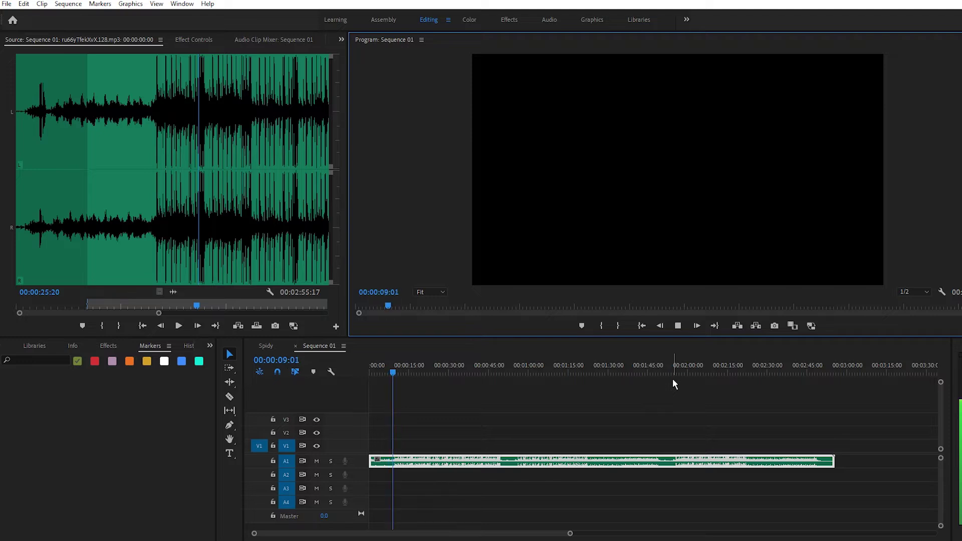
{"action": "left_click", "coordinate": [679, 327]}
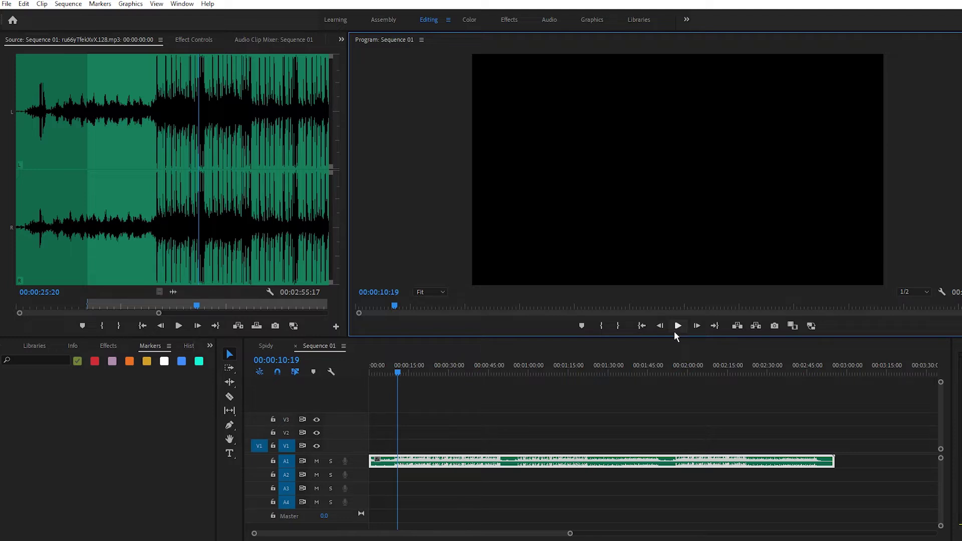
{"action": "left_click", "coordinate": [678, 327]}
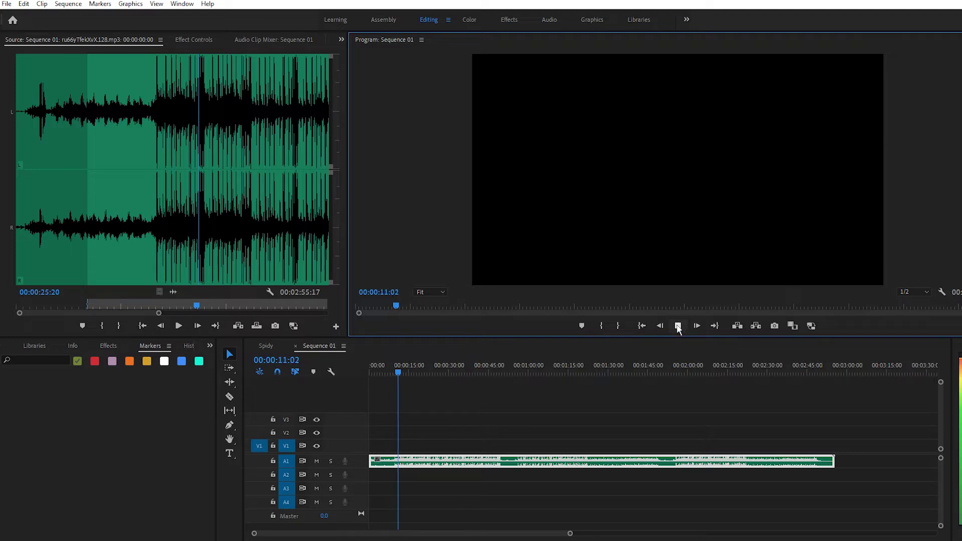
{"action": "left_click", "coordinate": [677, 327]}
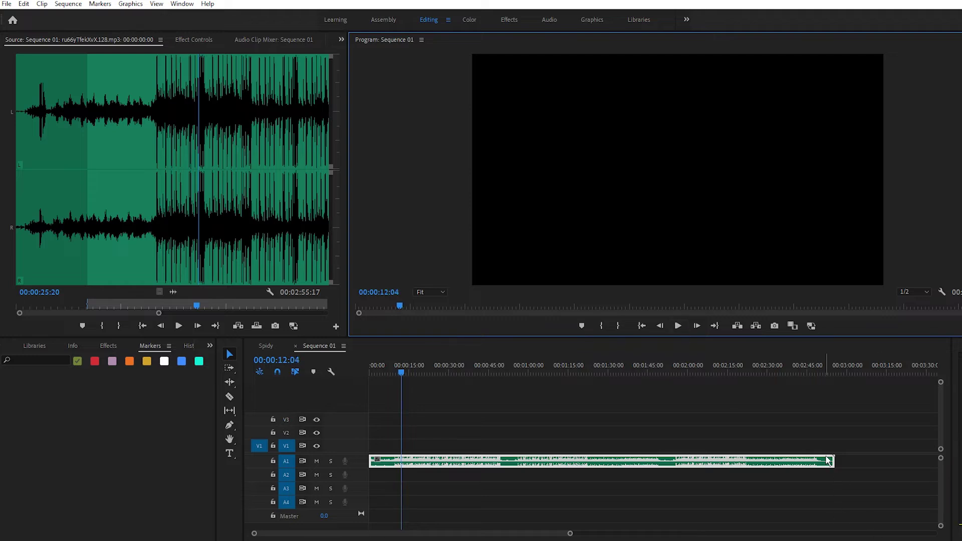
- Trim the end of the audio clip to a length of 00:00:52:00 and enlarge its waveform display
{"action": "left_click_drag", "start_coordinate": [827, 462], "coordinate": [504, 469]}
{"action": "left_click_drag", "start_coordinate": [570, 533], "coordinate": [426, 533]}
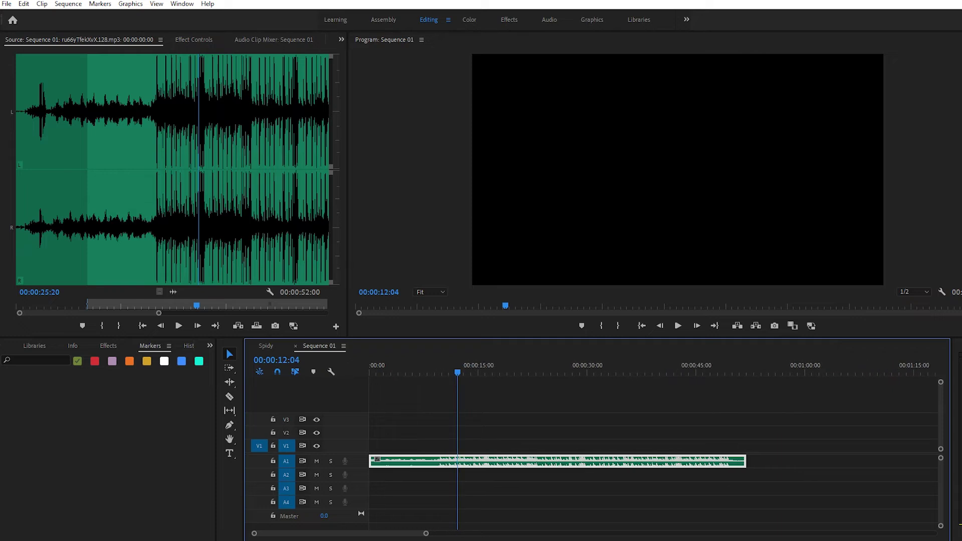
{"action": "left_click_drag", "start_coordinate": [940, 525], "coordinate": [941, 524]}
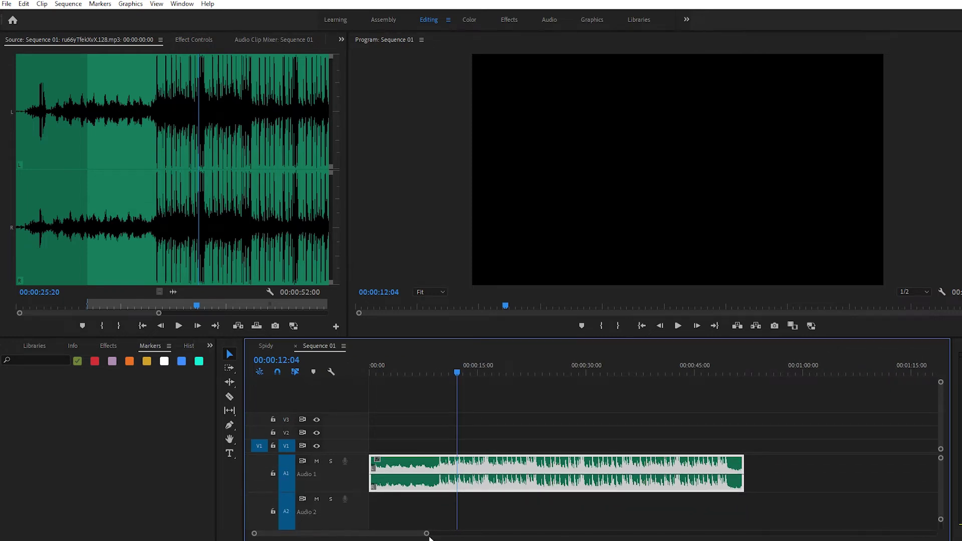
{"action": "left_click_drag", "start_coordinate": [427, 533], "coordinate": [388, 533]}
- Listen to the music around 9 seconds and mark the first beat on the audio clip at 00:00:09:19
{"action": "left_click_drag", "start_coordinate": [503, 373], "coordinate": [469, 385]}
{"action": "left_click", "coordinate": [678, 326]}
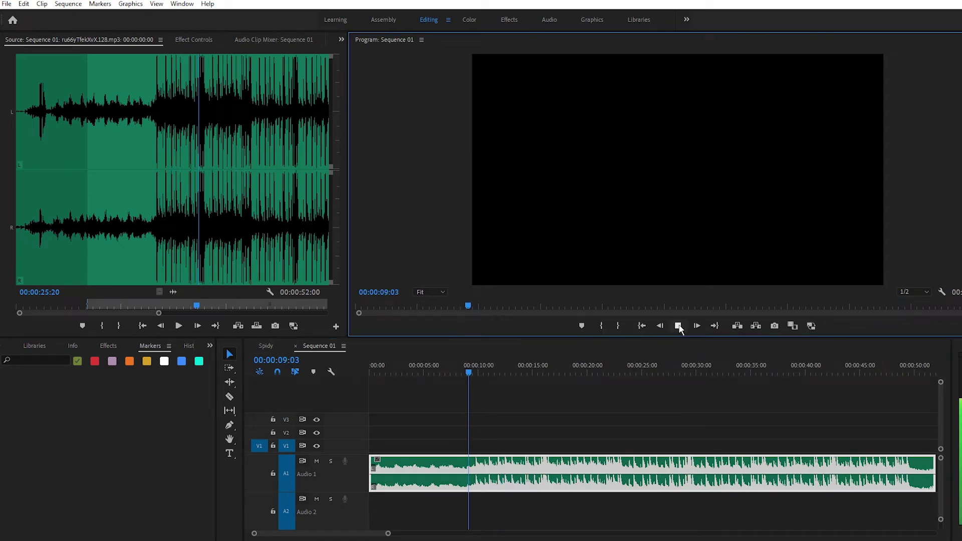
{"action": "left_click", "coordinate": [678, 326]}
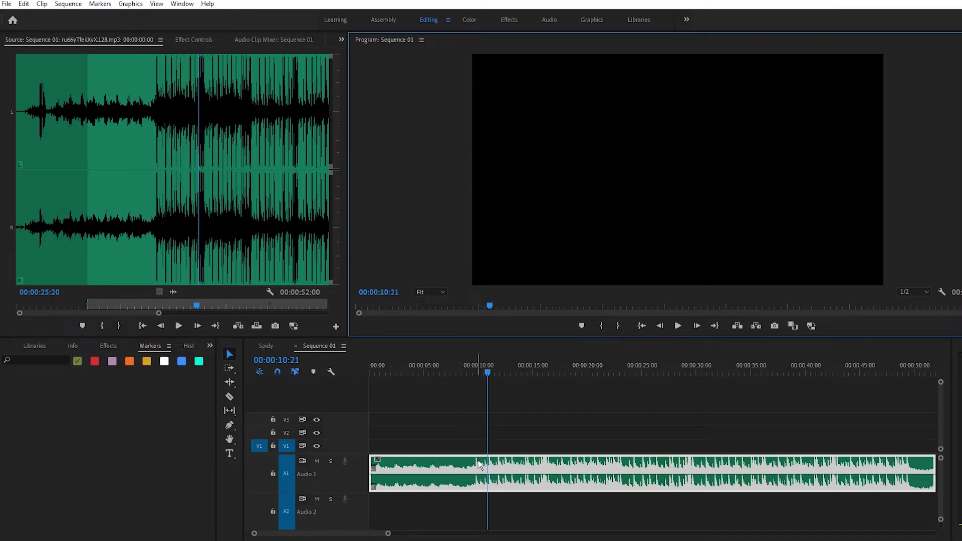
{"action": "left_click", "coordinate": [678, 326]}
{"action": "key", "text": "space"}
{"action": "left_click_drag", "start_coordinate": [504, 369], "coordinate": [476, 377]}
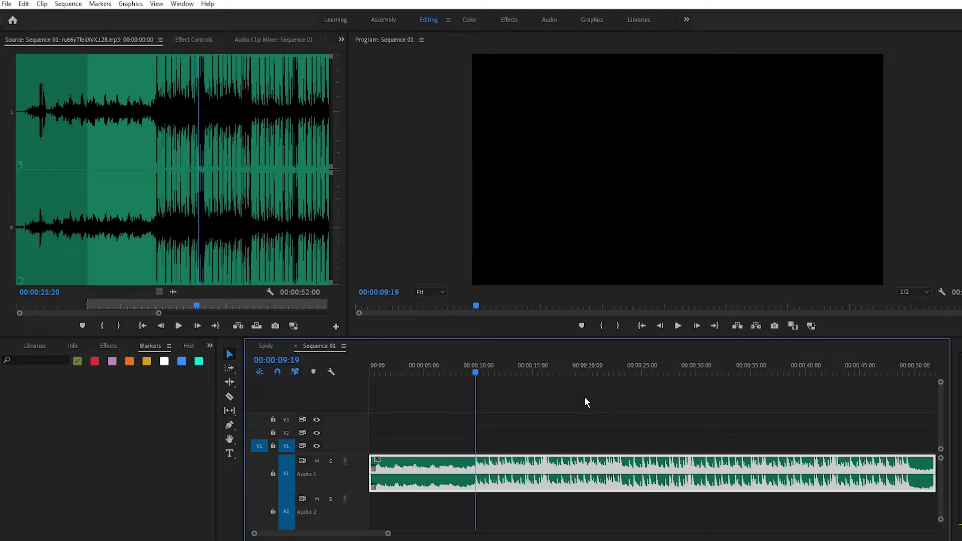
{"action": "key", "text": "m"}
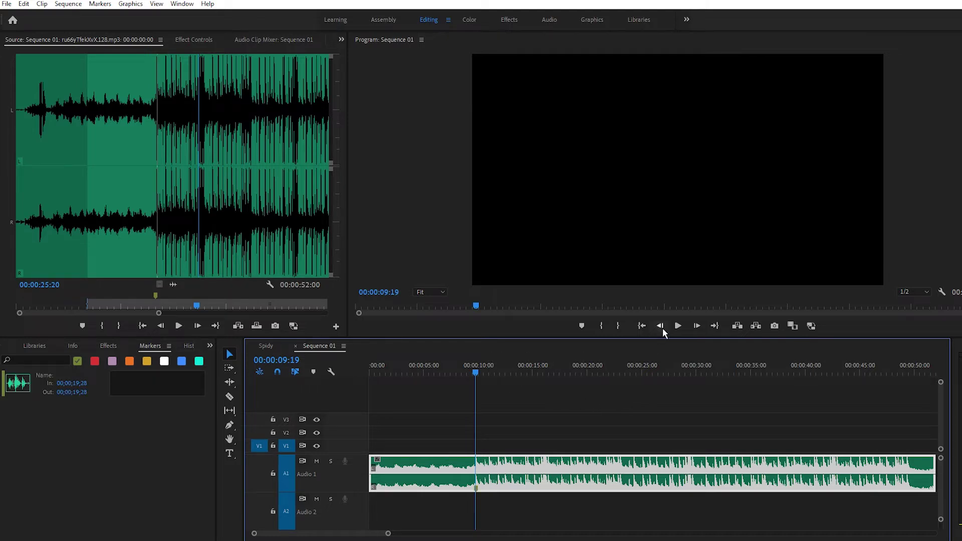
- Play on to the second beat and add a marker to the audio clip at 00:00:10:23
{"action": "left_click", "coordinate": [677, 326]}
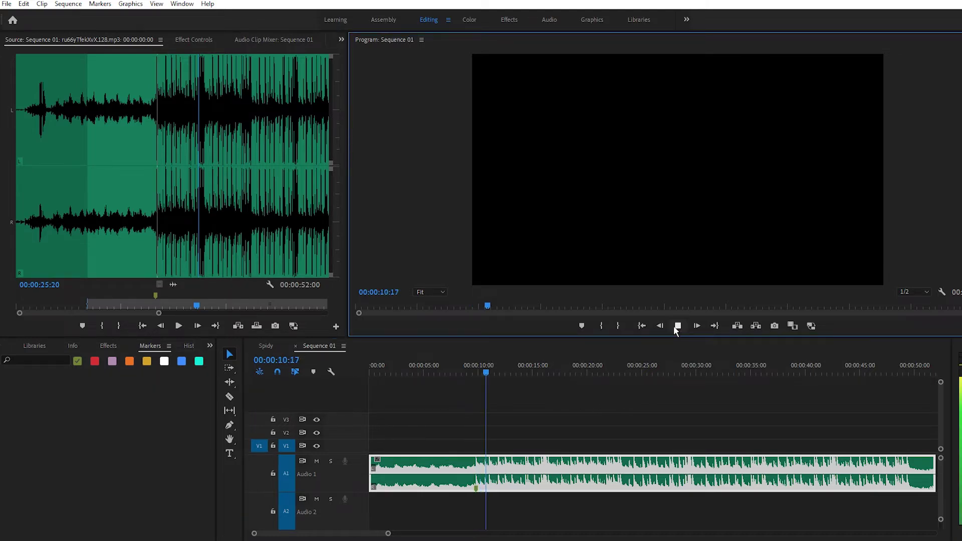
{"action": "key", "text": "space"}
{"action": "left_click_drag", "start_coordinate": [491, 371], "coordinate": [487, 371]}
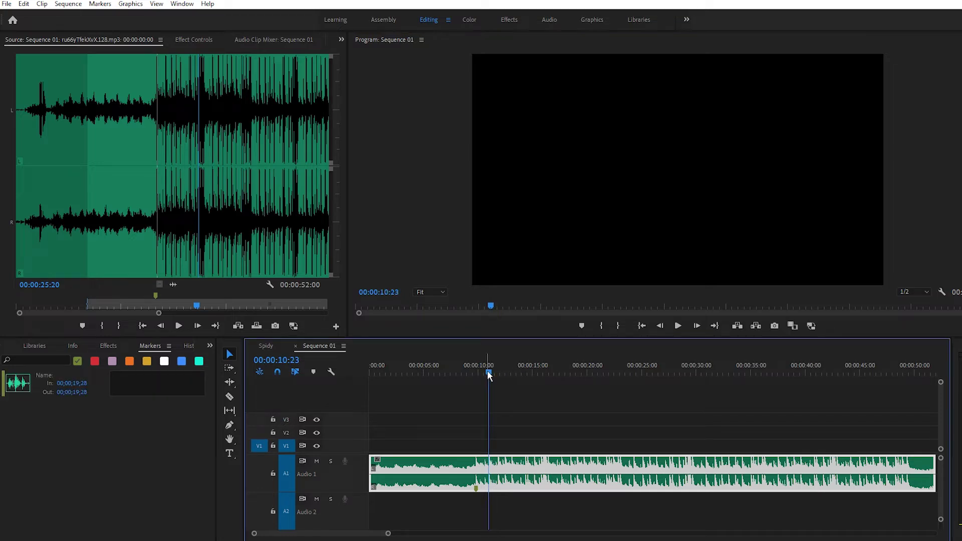
{"action": "key", "text": "m"}
- Locate the third beat by playback, add a marker to the audio clip at 00:00:11:20, and save the project
{"action": "left_click_drag", "start_coordinate": [507, 375], "coordinate": [496, 378]}
{"action": "left_click", "coordinate": [677, 325]}
{"action": "left_click", "coordinate": [677, 326]}
{"action": "left_click", "coordinate": [500, 373]}
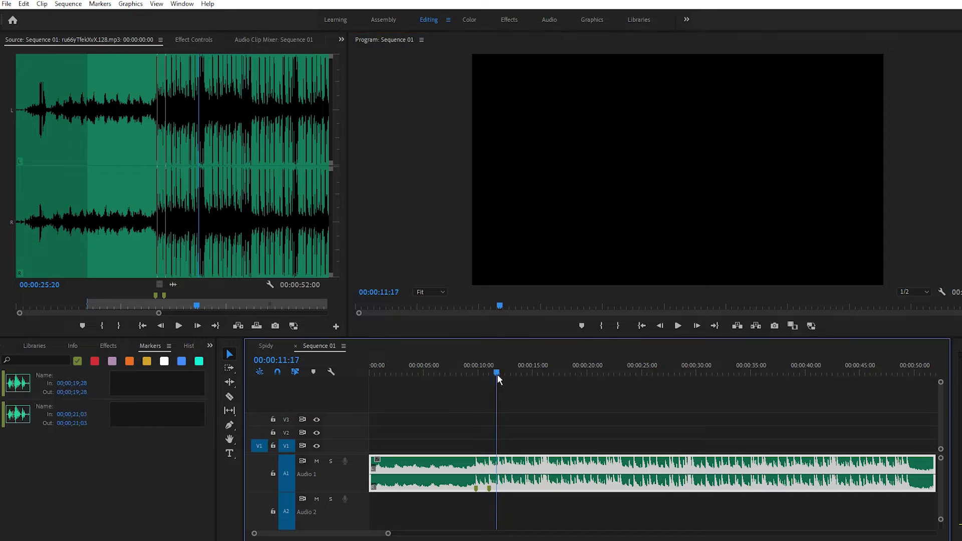
{"action": "left_click_drag", "start_coordinate": [497, 375], "coordinate": [498, 375]}
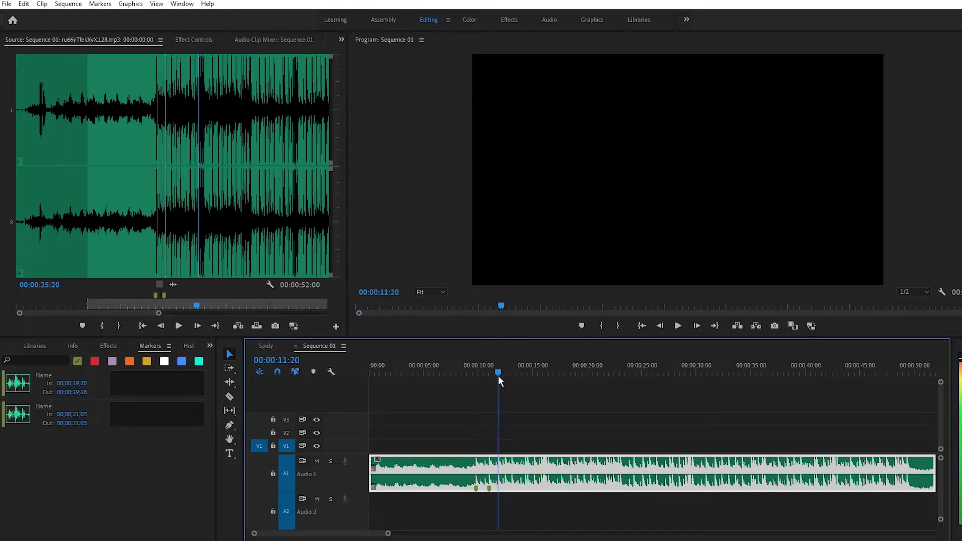
{"action": "key", "text": "m"}
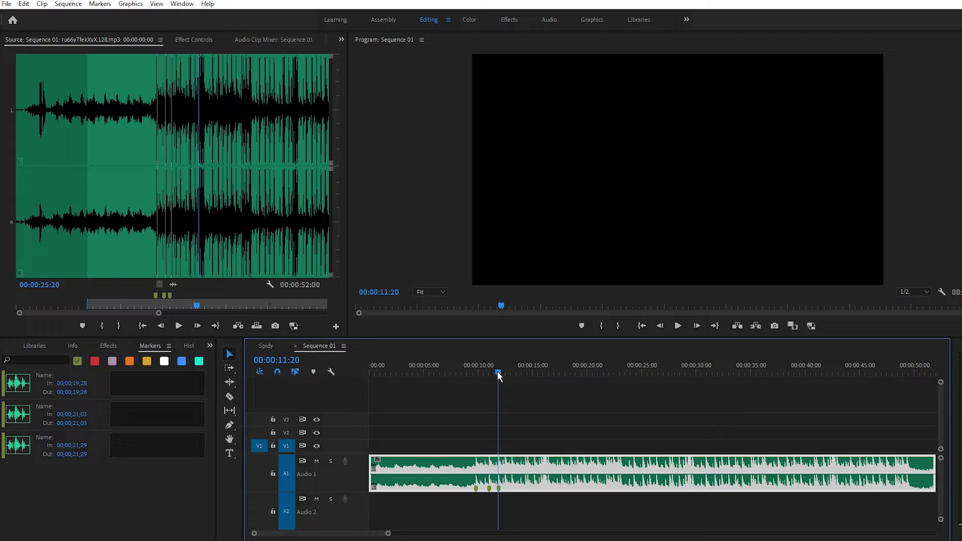
{"action": "key", "text": "ctrl+s"}
- Deselect the audio clip, add a sequence marker at 00:00:11:20, and select the clip again
{"action": "left_click", "coordinate": [513, 421]}
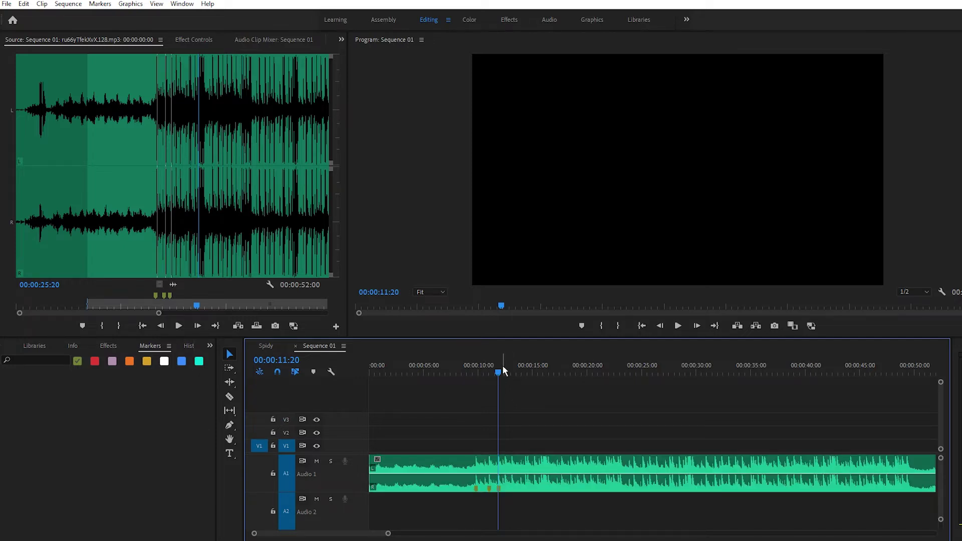
{"action": "key", "text": "m"}
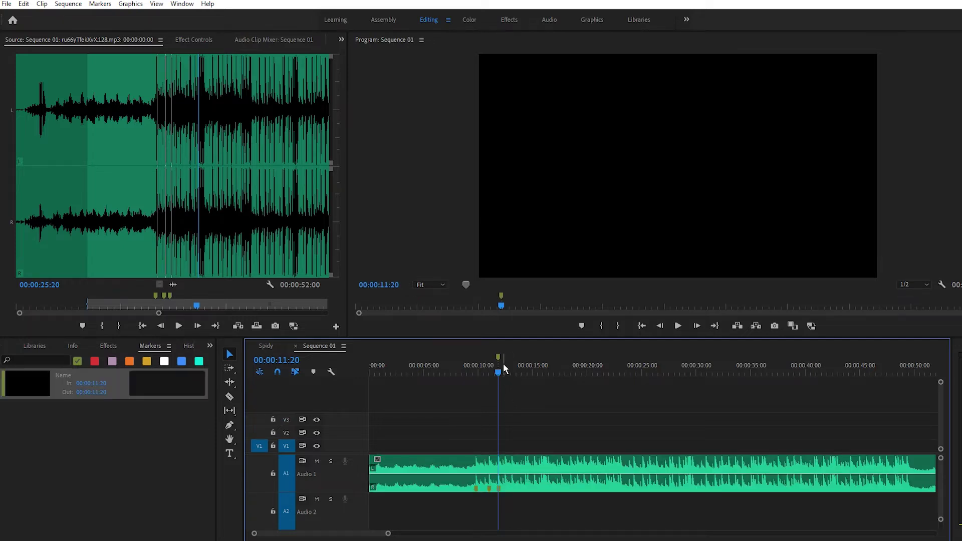
{"action": "left_click", "coordinate": [489, 488]}
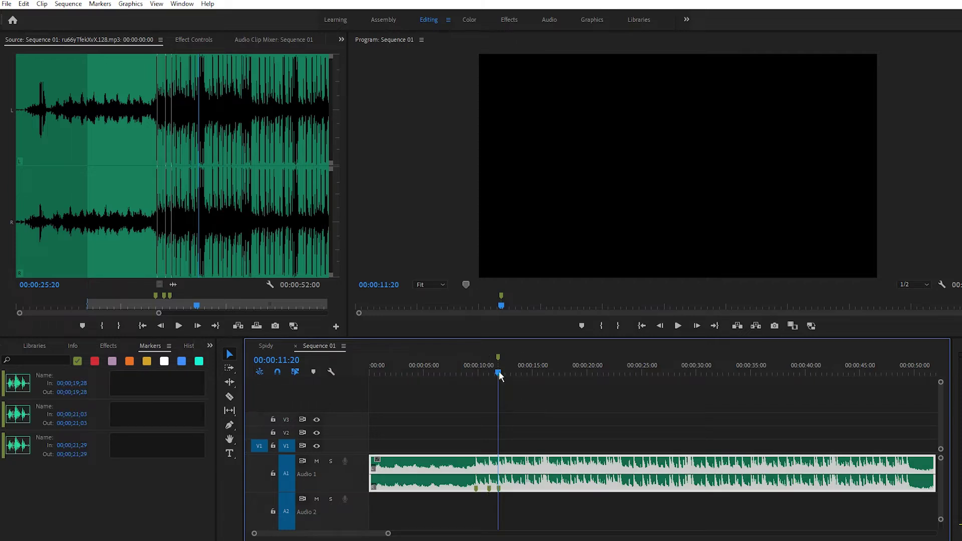
- Add sequence markers at 00:00:10:23 and 00:00:09:20, aligned with the audio clip's second and first beat markers
{"action": "left_click_drag", "start_coordinate": [499, 374], "coordinate": [490, 375]}
{"action": "left_click", "coordinate": [500, 405]}
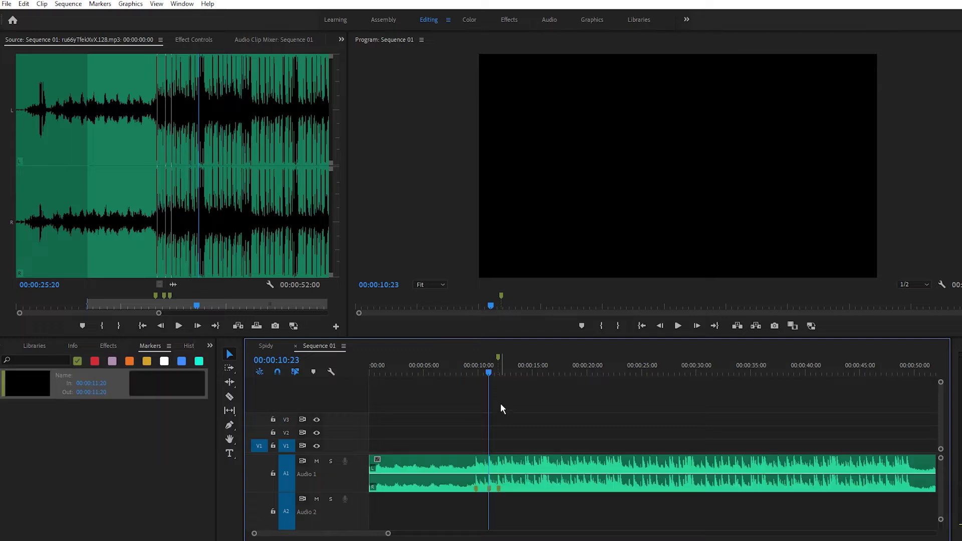
{"action": "key", "text": "m"}
{"action": "left_click_drag", "start_coordinate": [489, 373], "coordinate": [475, 375]}
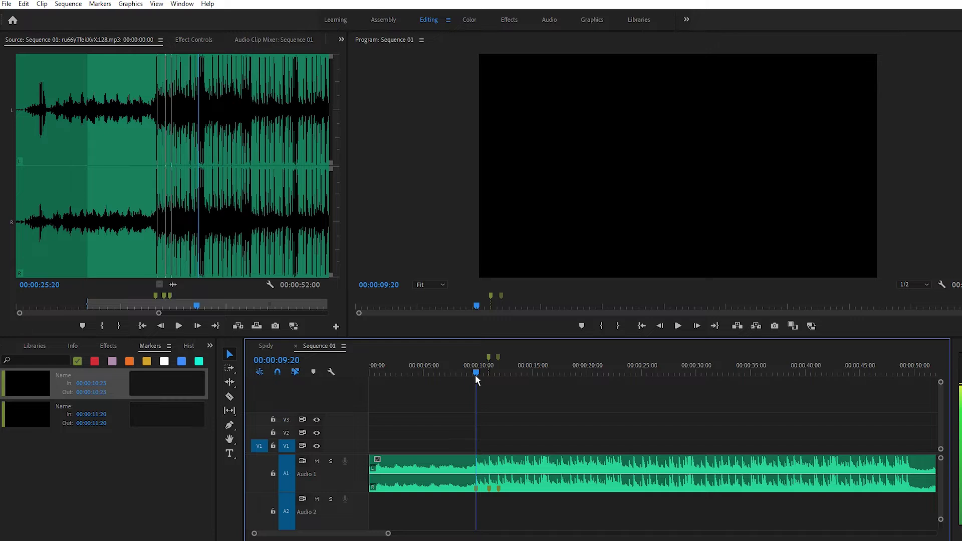
{"action": "key", "text": "m"}
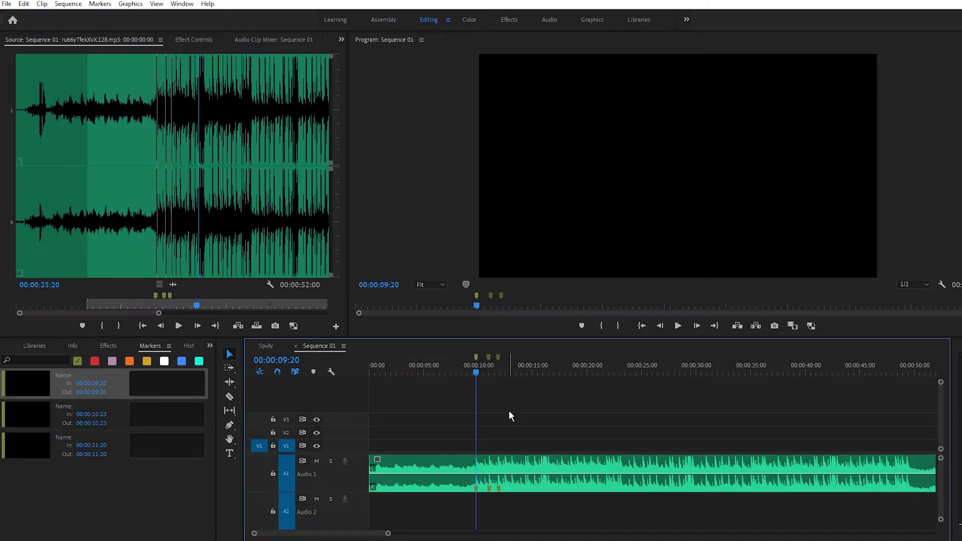
- Open the audio clip's marker list and delete all three clip markers, leaving the sequence markers in place
{"action": "left_click", "coordinate": [476, 487]}
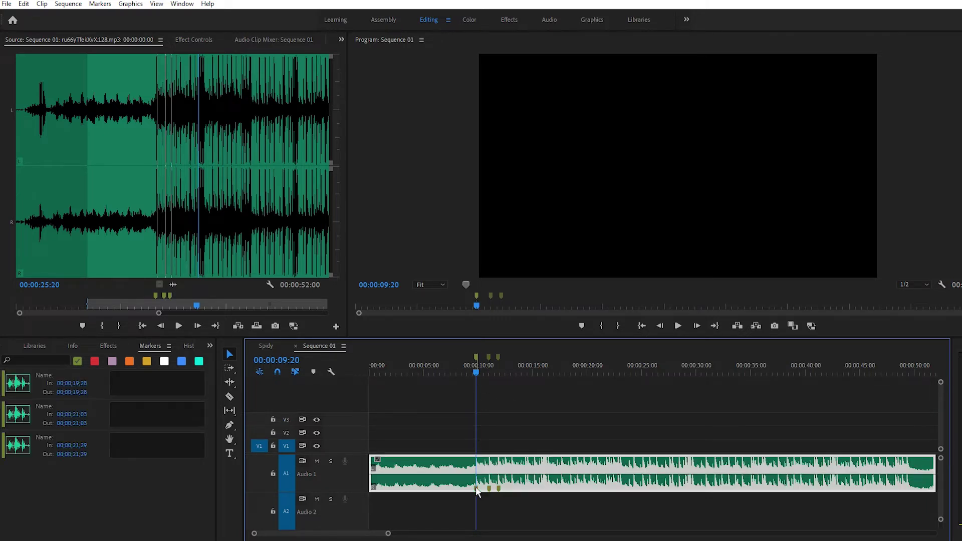
{"action": "double_click", "coordinate": [477, 491]}
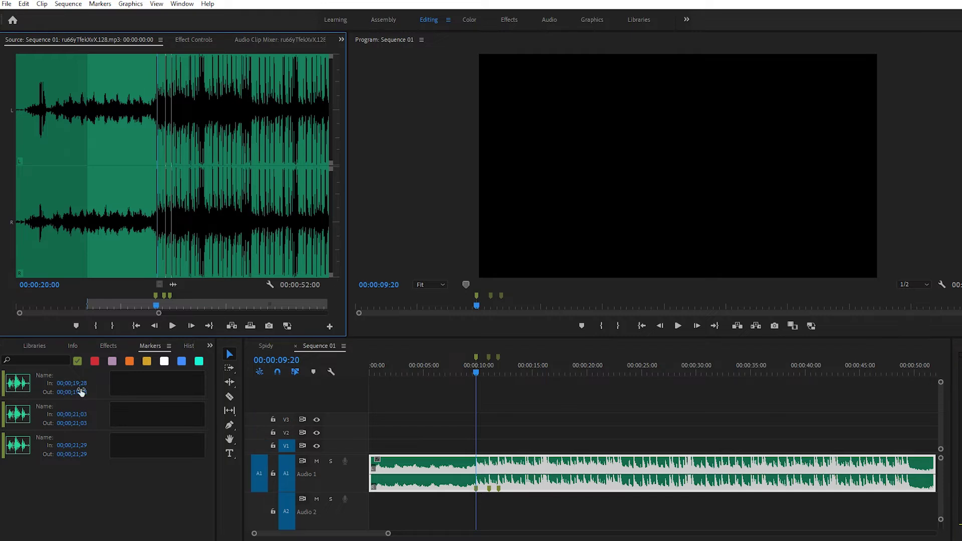
{"action": "left_click", "coordinate": [81, 386]}
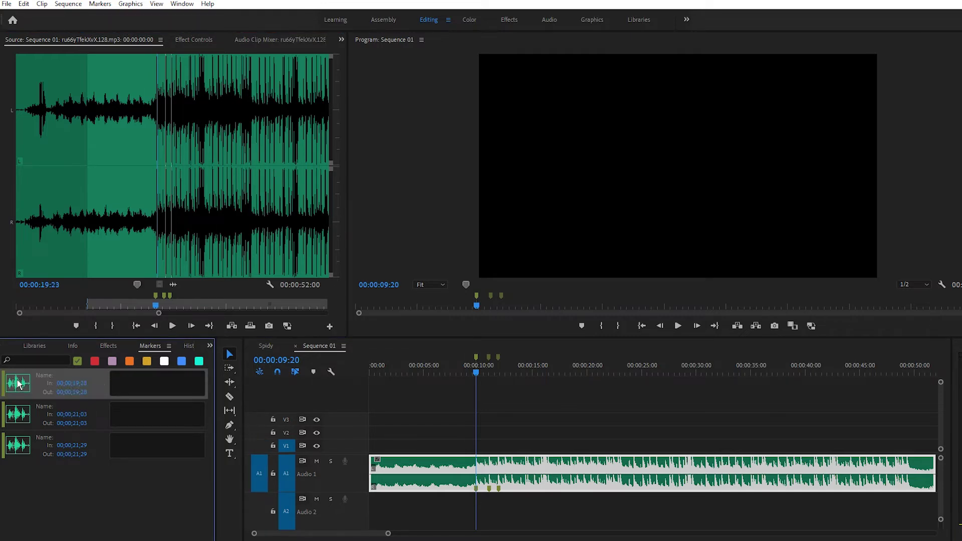
{"action": "key", "text": "Delete"}
{"action": "left_click", "coordinate": [29, 380]}
{"action": "key", "text": "Delete"}
{"action": "left_click", "coordinate": [35, 381]}
{"action": "key", "text": "Delete"}
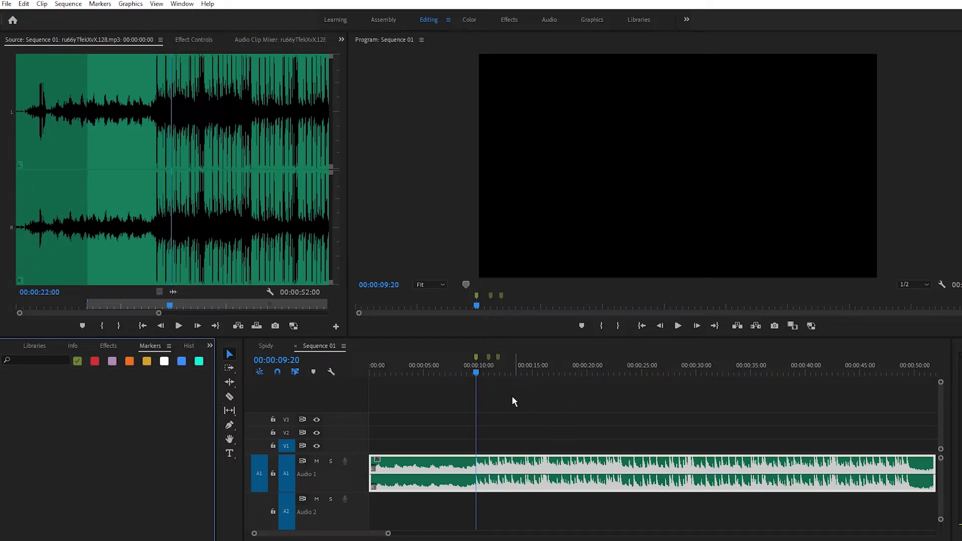
- Deselect the audio clip and check the sequence markers at 00:00:10:23 and 00:00:09:20
{"action": "left_click", "coordinate": [506, 408]}
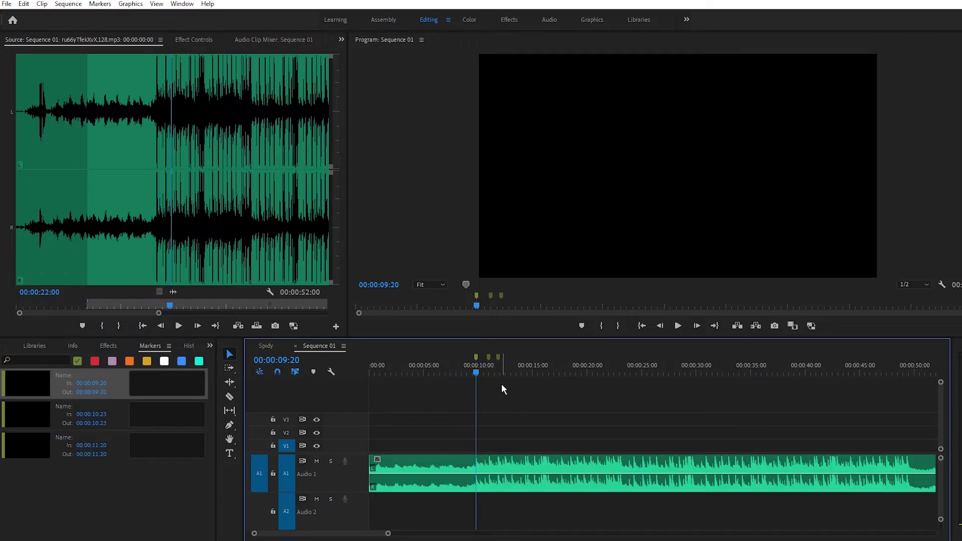
{"action": "left_click", "coordinate": [488, 357]}
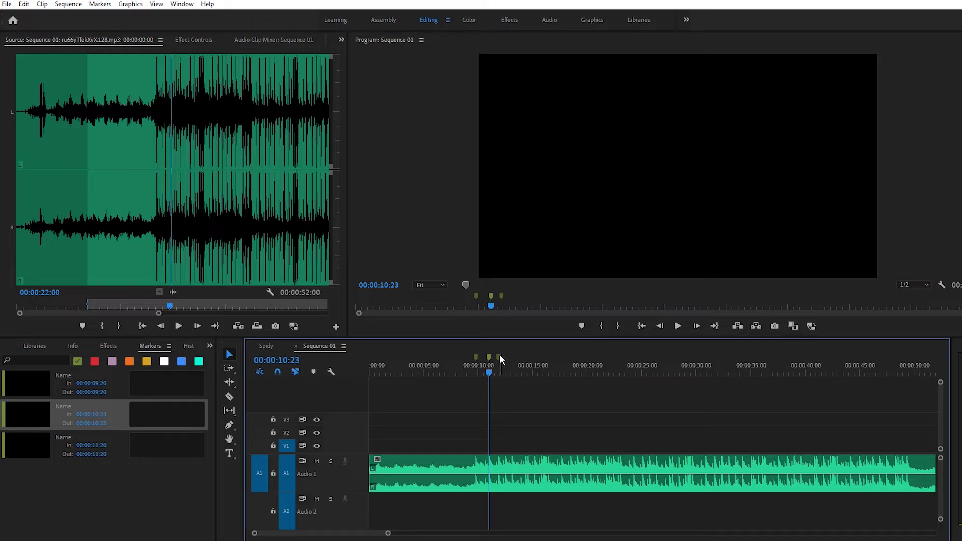
{"action": "left_click", "coordinate": [476, 357]}
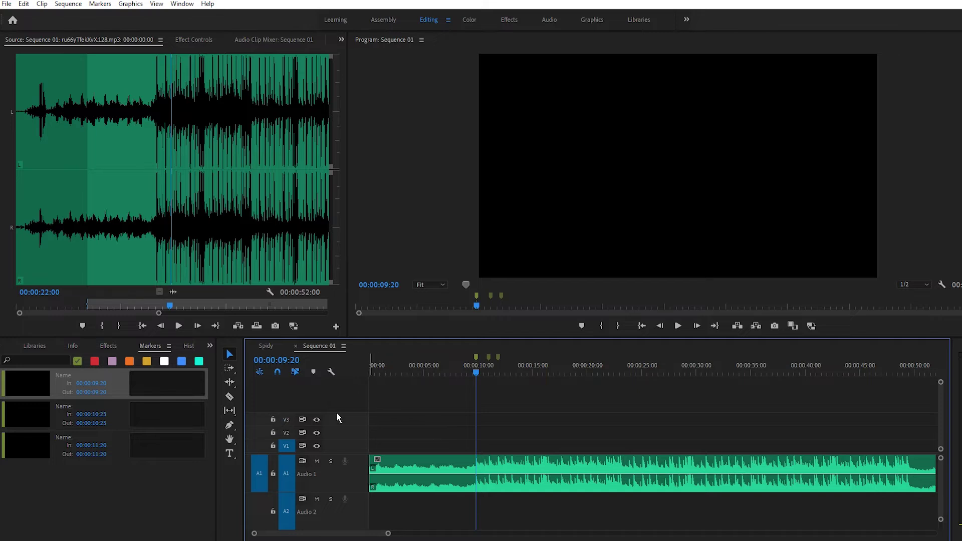
- Create a 1920 × 1080, 24 fps adjustment layer with square pixels and place it on track V2 across the first marker
{"action": "left_click", "coordinate": [16, 345]}
{"action": "left_click", "coordinate": [9, 347]}
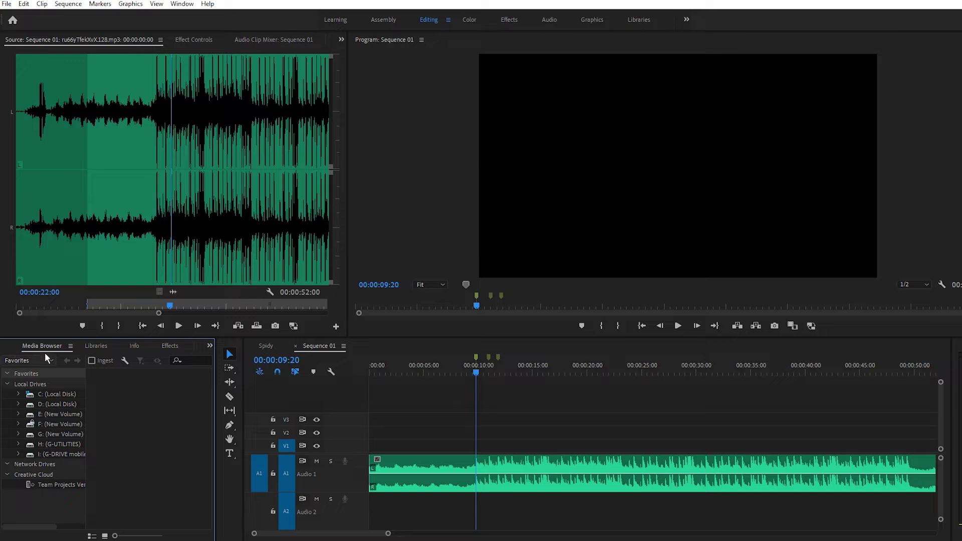
{"action": "left_click", "coordinate": [17, 346]}
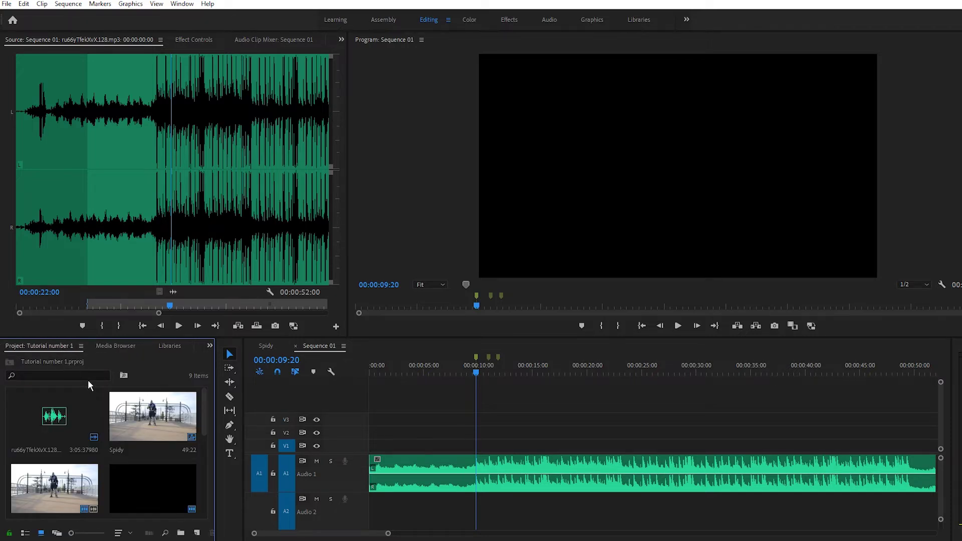
{"action": "left_click", "coordinate": [196, 534]}
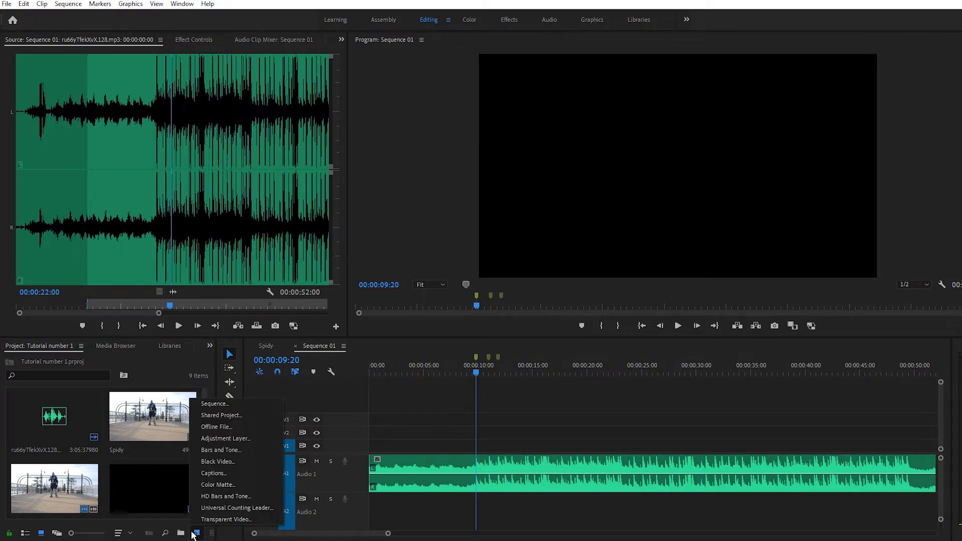
{"action": "left_click", "coordinate": [225, 439]}
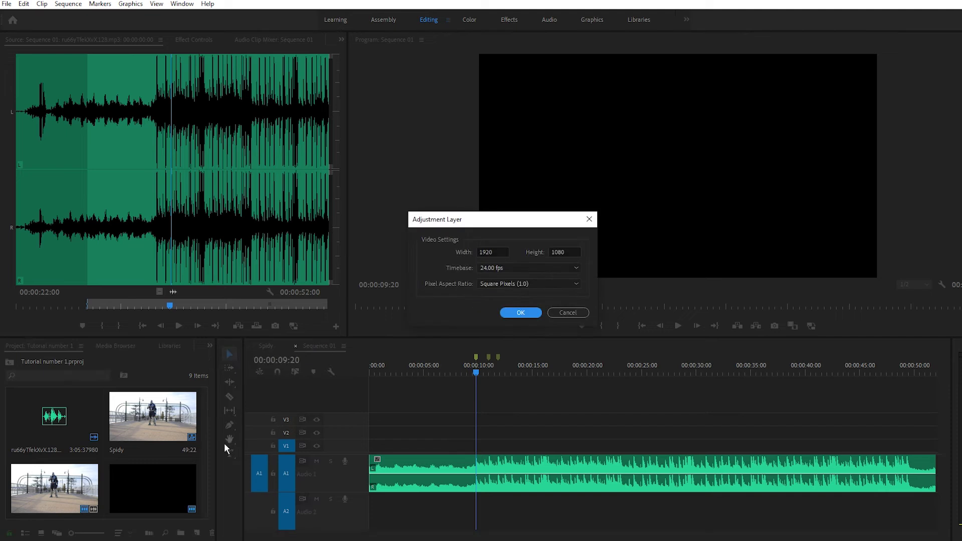
{"action": "left_click", "coordinate": [514, 311]}
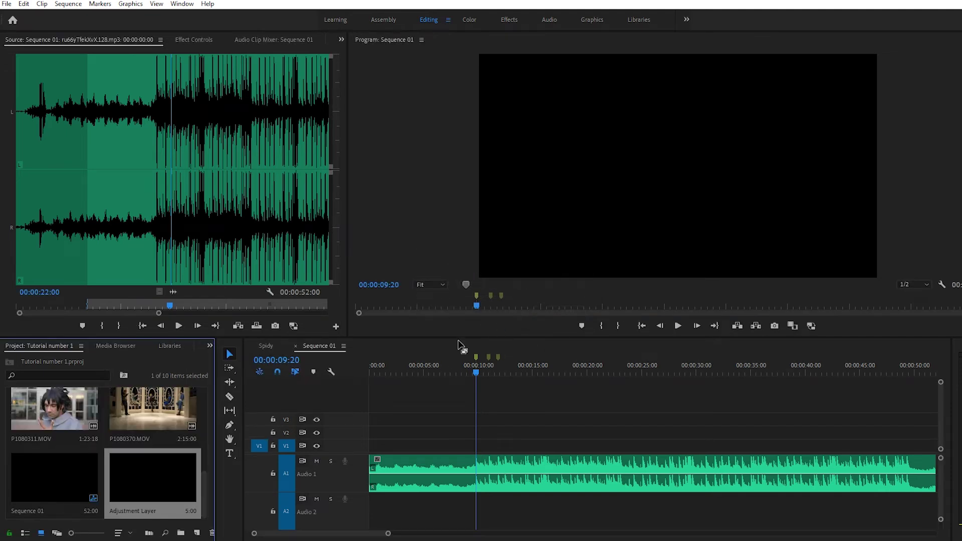
{"action": "left_click_drag", "start_coordinate": [122, 484], "coordinate": [450, 437]}
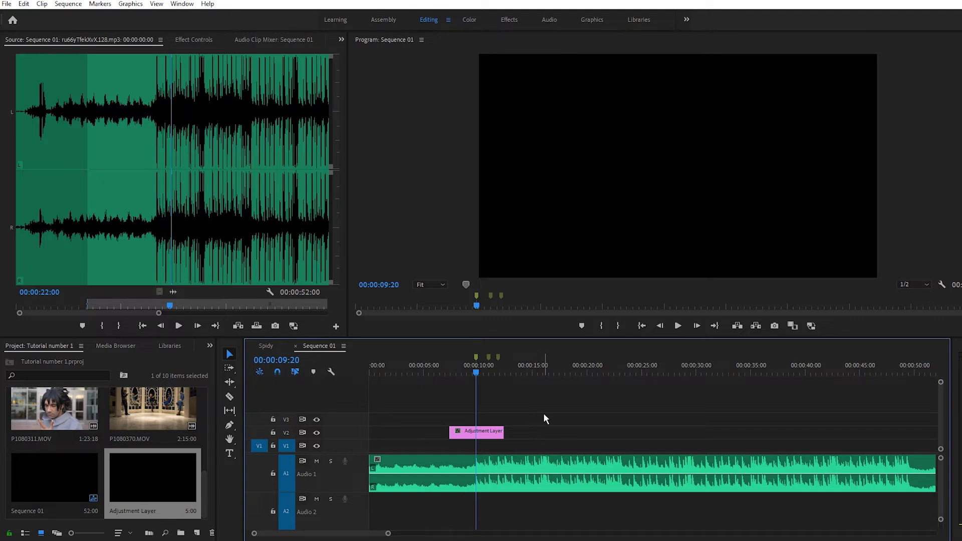
- Find the Transform effect under Distort and apply it to the adjustment layer on V2
{"action": "left_click", "coordinate": [486, 433]}
{"action": "left_click", "coordinate": [194, 39]}
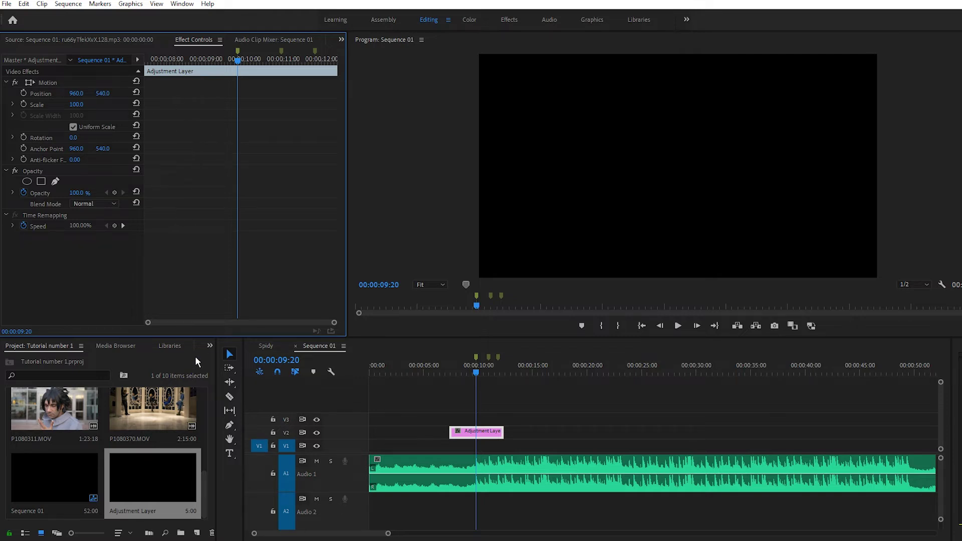
{"action": "left_click", "coordinate": [210, 346]}
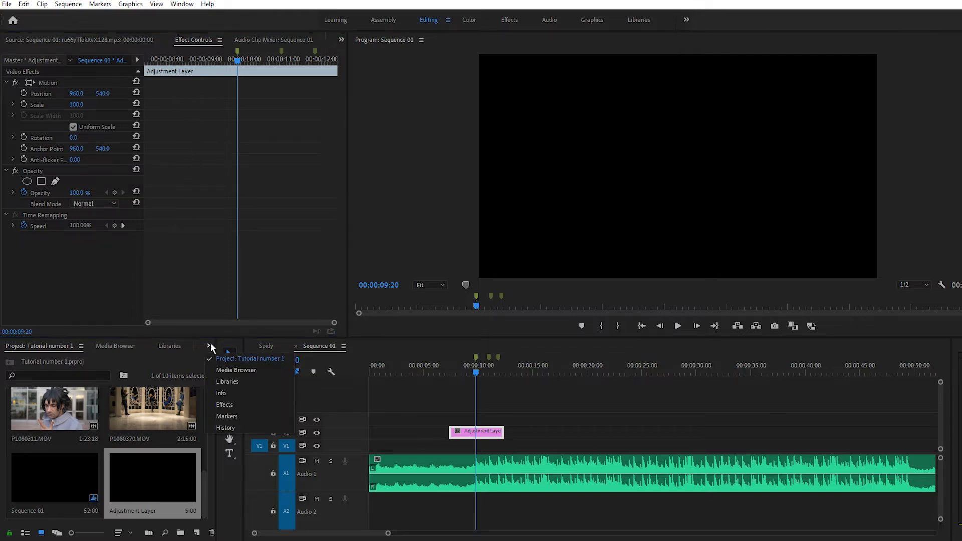
{"action": "left_click", "coordinate": [236, 404]}
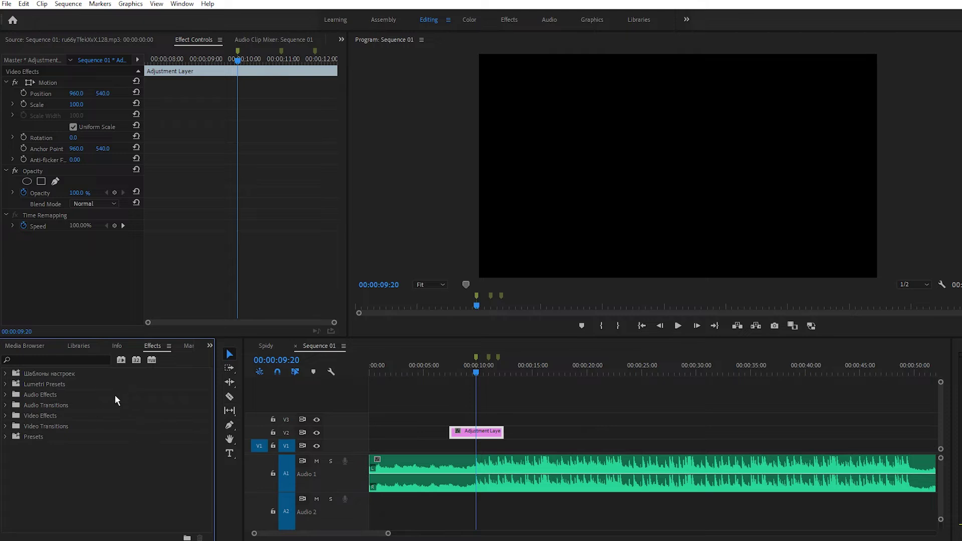
{"action": "left_click", "coordinate": [69, 359]}
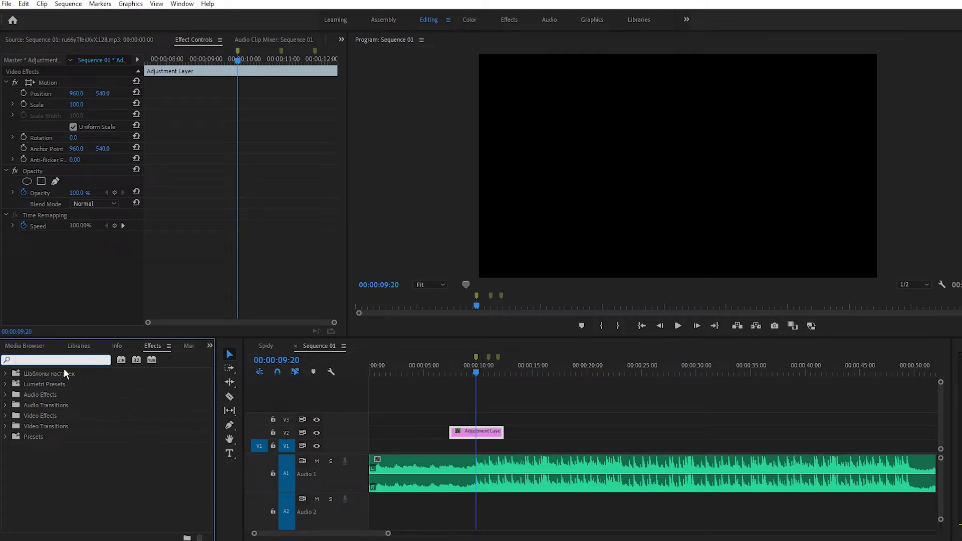
{"action": "type", "text": "tran"}
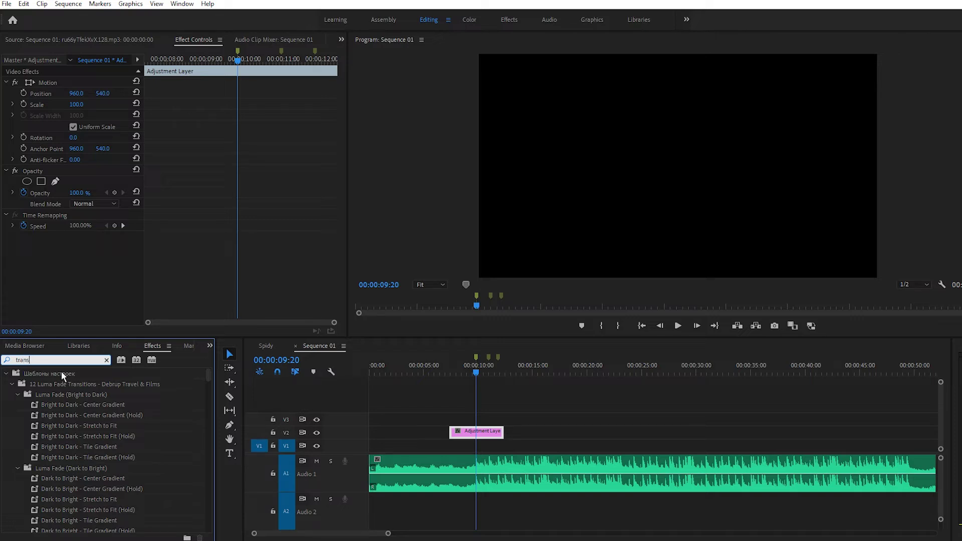
{"action": "type", "text": "sfo"}
{"action": "left_click_drag", "start_coordinate": [58, 440], "coordinate": [487, 435]}
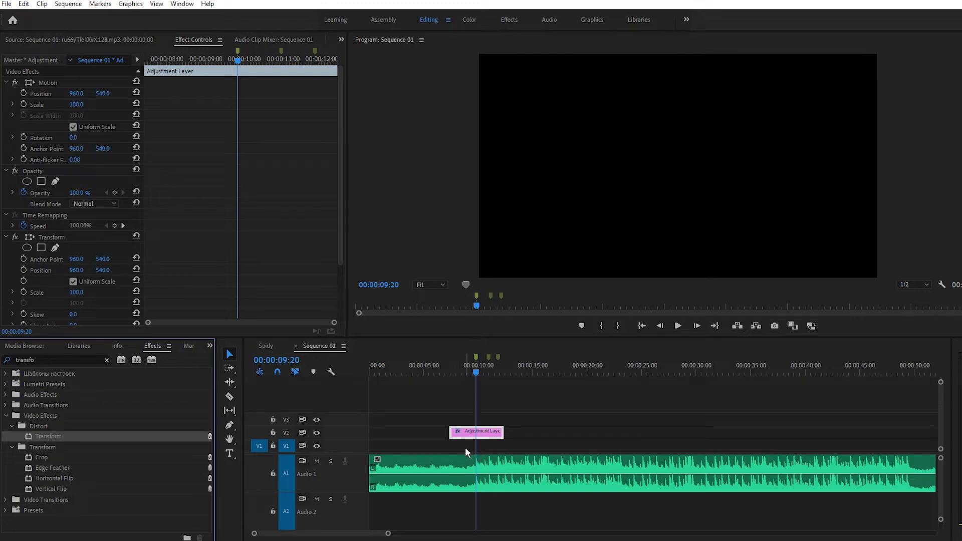
- Trim both ends of the adjustment layer around the first beat marker, from about 00:00:09:18 to 00:00:09:22
{"action": "left_click", "coordinate": [451, 431]}
{"action": "left_click_drag", "start_coordinate": [451, 432], "coordinate": [482, 432]}
{"action": "left_click_drag", "start_coordinate": [388, 535], "coordinate": [309, 538]}
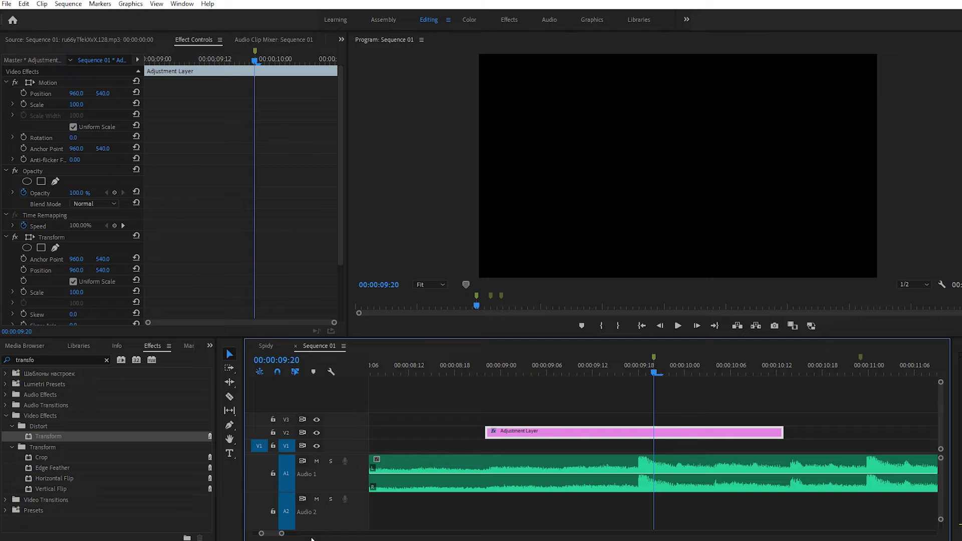
{"action": "left_click_drag", "start_coordinate": [488, 432], "coordinate": [639, 429]}
{"action": "left_click_drag", "start_coordinate": [781, 431], "coordinate": [667, 432]}
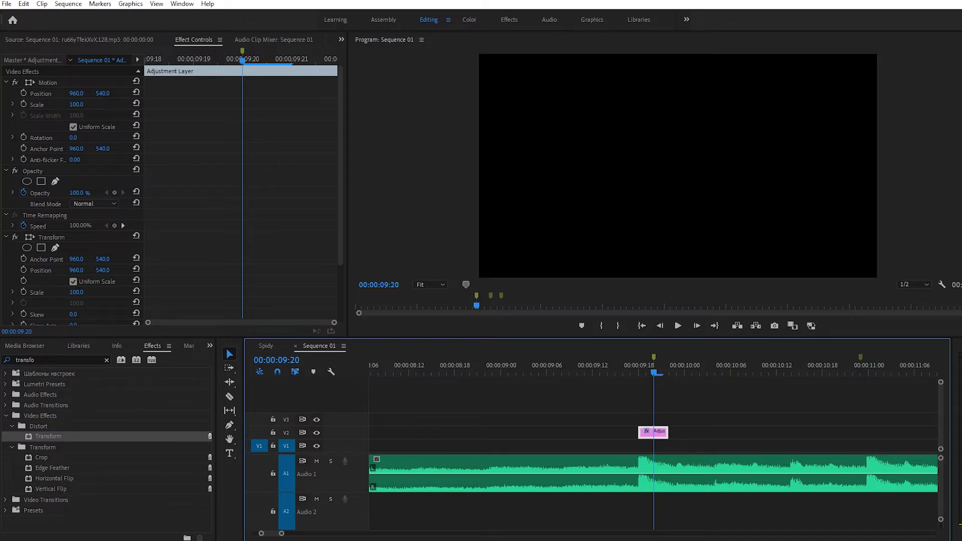
{"action": "left_click_drag", "start_coordinate": [281, 535], "coordinate": [275, 534]}
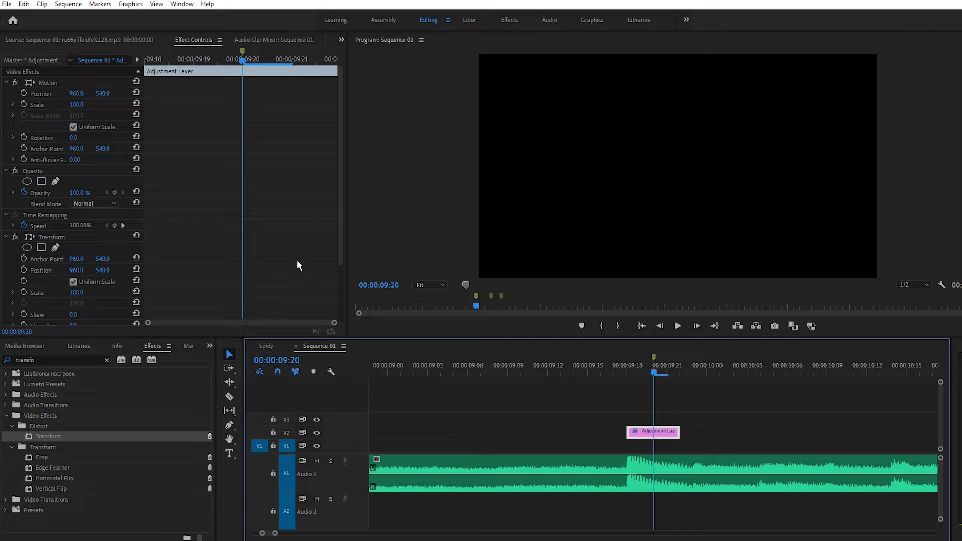
- Set the Transform effect's Scale to 110 and enable its keyframing at the 00:00:09:20 marker
{"action": "left_click_drag", "start_coordinate": [339, 243], "coordinate": [349, 315]}
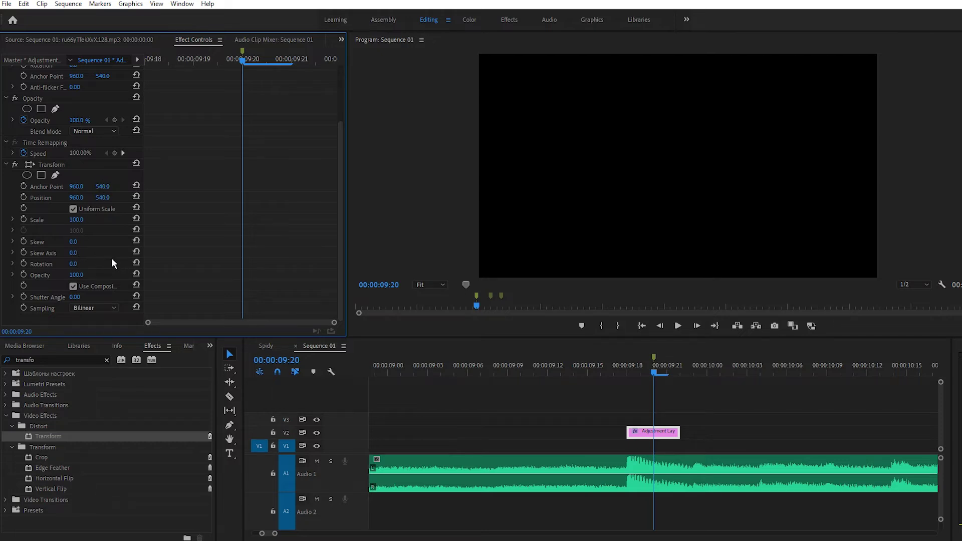
{"action": "left_click", "coordinate": [78, 220]}
{"action": "type", "text": "110"}
{"action": "left_click", "coordinate": [23, 219]}
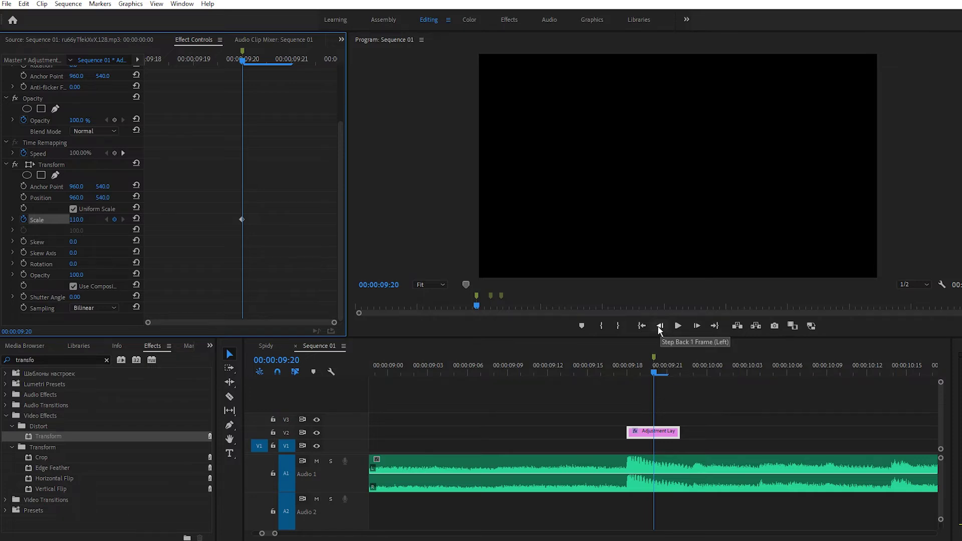
- Go one frame back to 00:00:09:19 and add a Transform Scale keyframe of 100
{"action": "key", "text": "Left"}
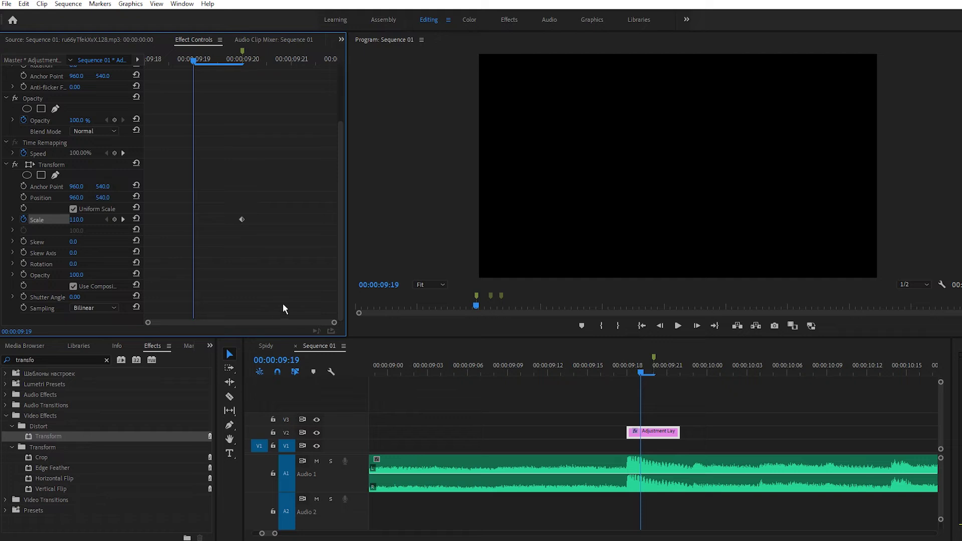
{"action": "left_click", "coordinate": [84, 218]}
{"action": "type", "text": "100"}
{"action": "key", "text": "Return"}
- Add a Transform Scale keyframe of 100 at 00:00:09:21 and return the playhead to the first marker
{"action": "key", "text": "Right"}
{"action": "key", "text": "Right"}
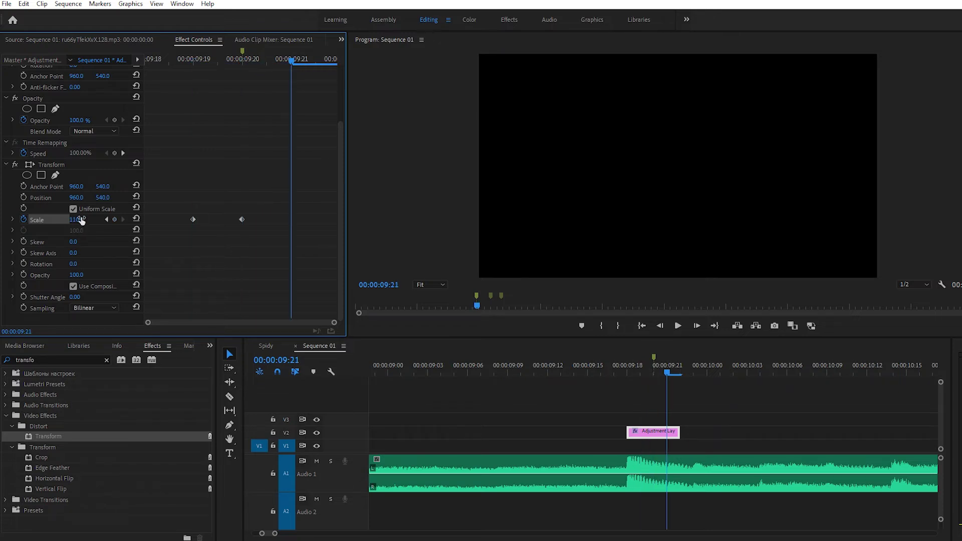
{"action": "left_click", "coordinate": [80, 219]}
{"action": "type", "text": "100"}
{"action": "key", "text": "Return"}
{"action": "left_click_drag", "start_coordinate": [670, 373], "coordinate": [638, 384]}
{"action": "left_click", "coordinate": [654, 356]}
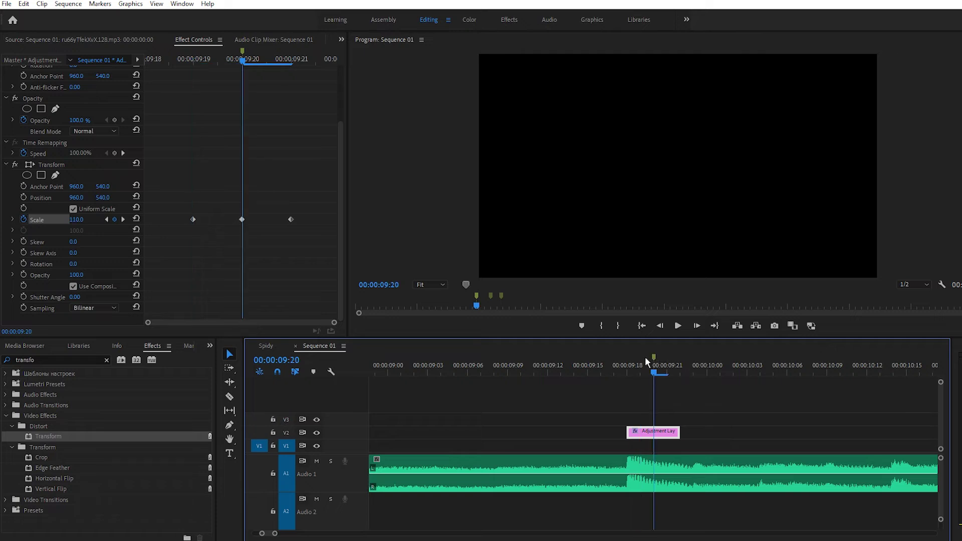
- Apply Ease In to the Scale keyframe at 00:00:09:19 and Ease Out to the one at 00:00:09:21
{"action": "right_click", "coordinate": [193, 220]}
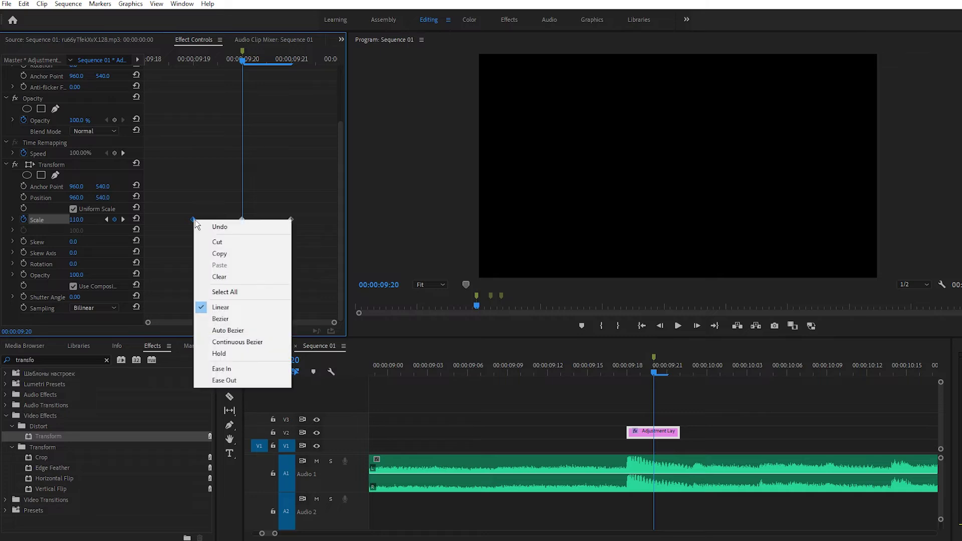
{"action": "left_click", "coordinate": [243, 368]}
{"action": "left_click", "coordinate": [291, 220]}
{"action": "right_click", "coordinate": [293, 219]}
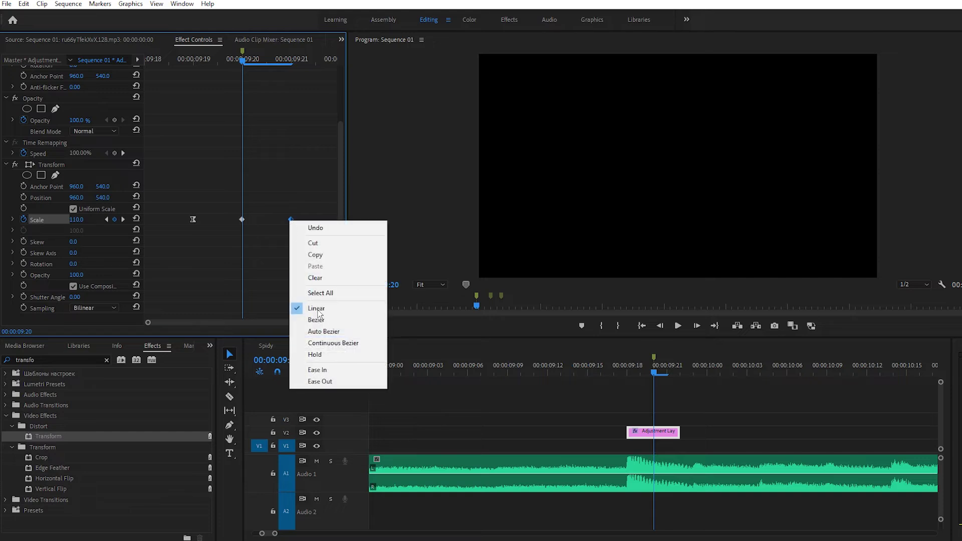
{"action": "left_click", "coordinate": [331, 380]}
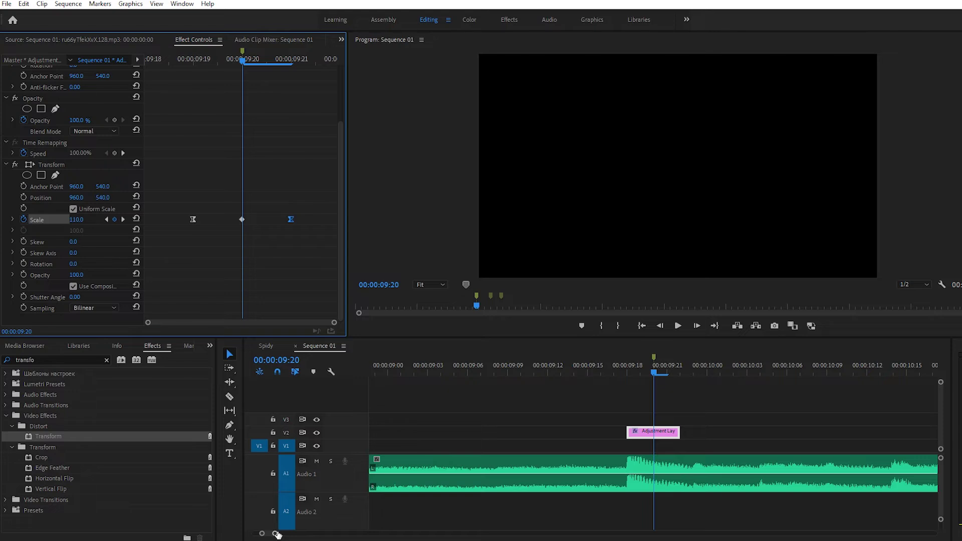
- Duplicate the adjustment layer on V2, centring the copy on the second marker at 00:00:10:23
{"action": "left_click_drag", "start_coordinate": [275, 535], "coordinate": [313, 539]}
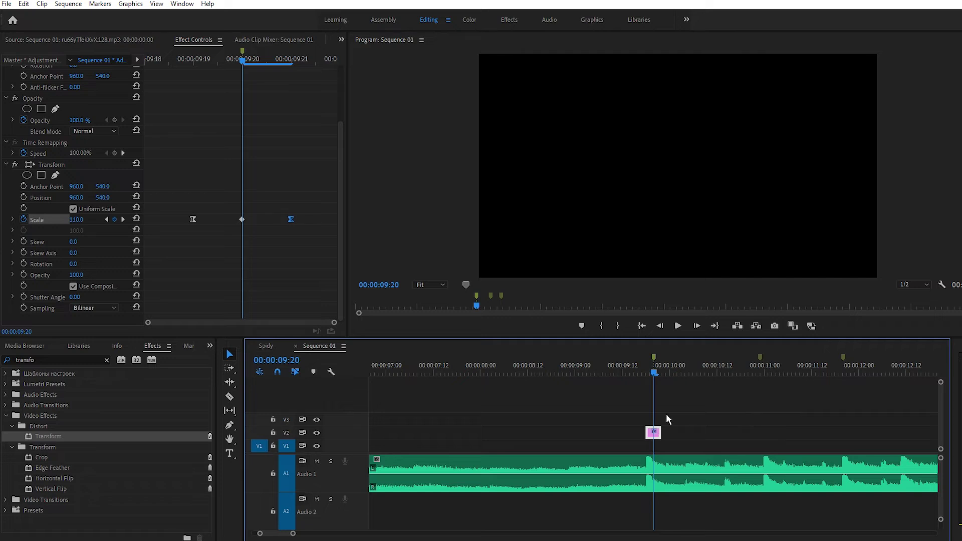
{"action": "left_click", "coordinate": [760, 369]}
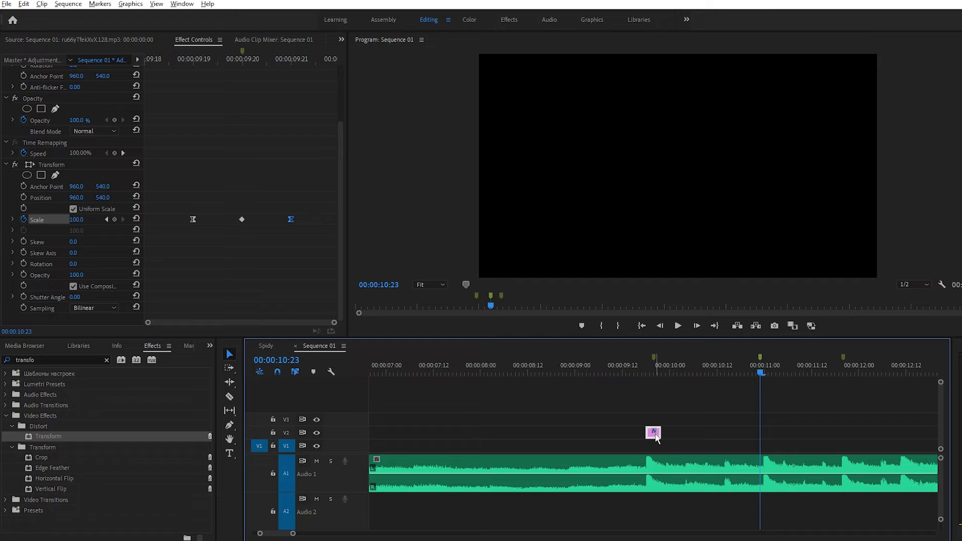
{"action": "left_click_drag", "start_coordinate": [657, 438], "coordinate": [761, 441]}
{"action": "left_click", "coordinate": [242, 50]}
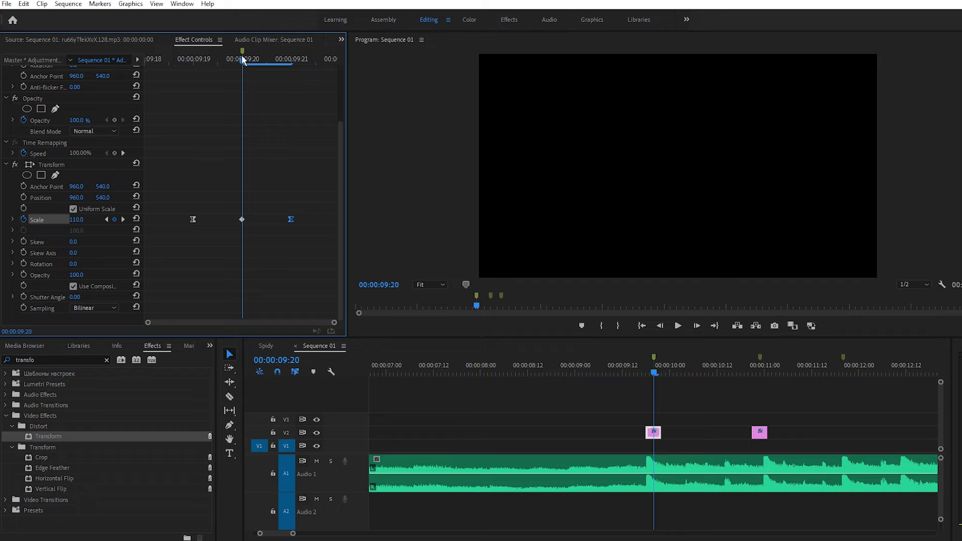
- Duplicate the second adjustment layer on V2 to the third marker at 00:00:11:20 and save the project
{"action": "left_click", "coordinate": [760, 434]}
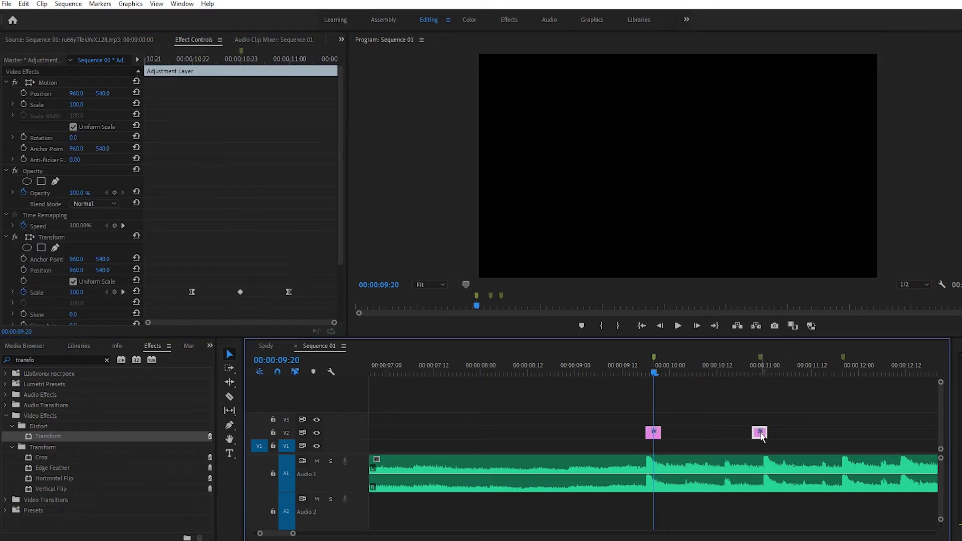
{"action": "left_click_drag", "start_coordinate": [762, 436], "coordinate": [843, 431]}
{"action": "left_click", "coordinate": [844, 367]}
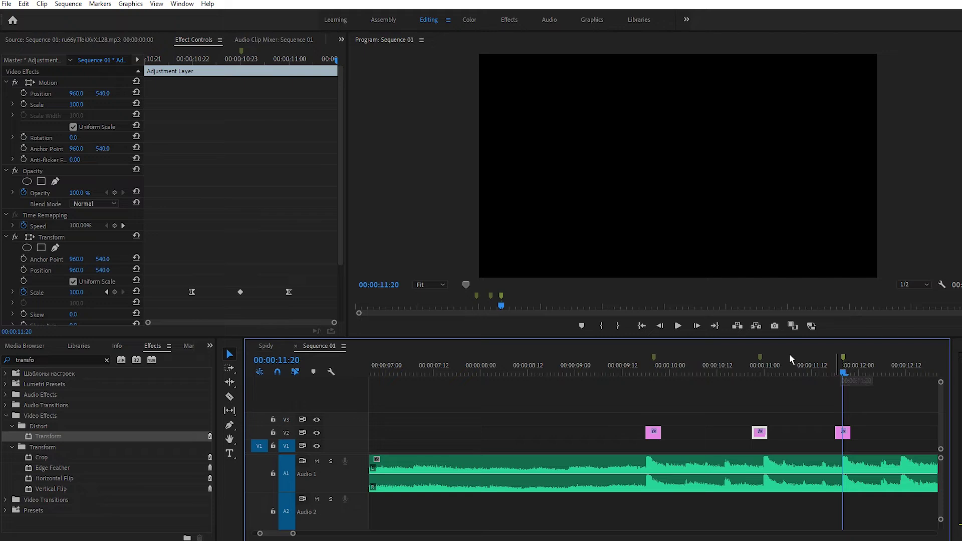
{"action": "left_click", "coordinate": [241, 59]}
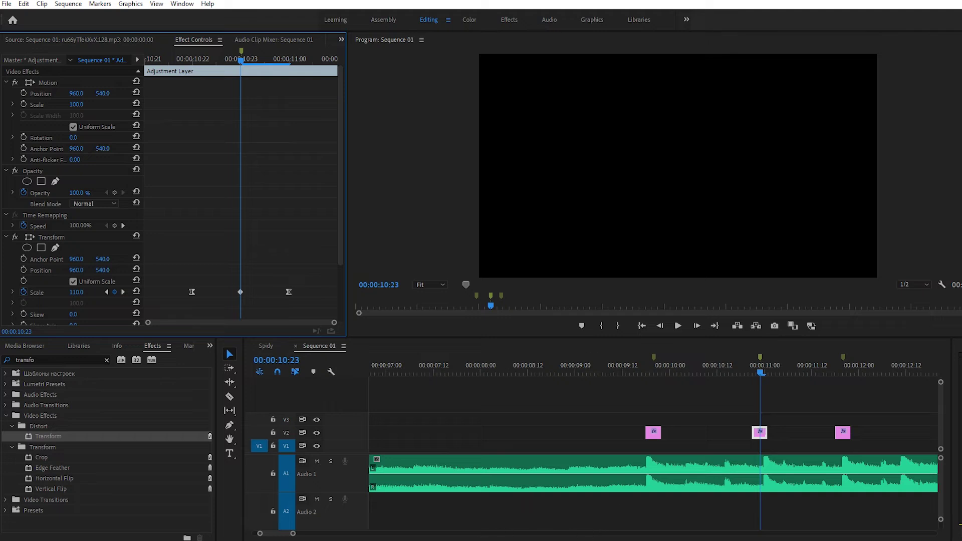
{"action": "left_click_drag", "start_coordinate": [293, 534], "coordinate": [399, 533]}
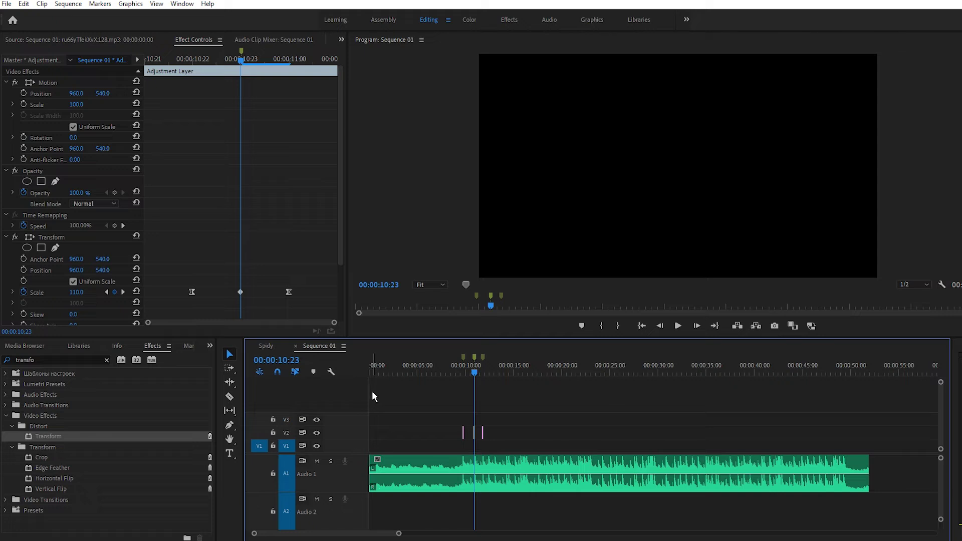
{"action": "key", "text": "ctrl+s"}
- Load P1080299.MOV in the source monitor and place only its video on V1 at the start of the sequence
{"action": "left_click", "coordinate": [210, 347]}
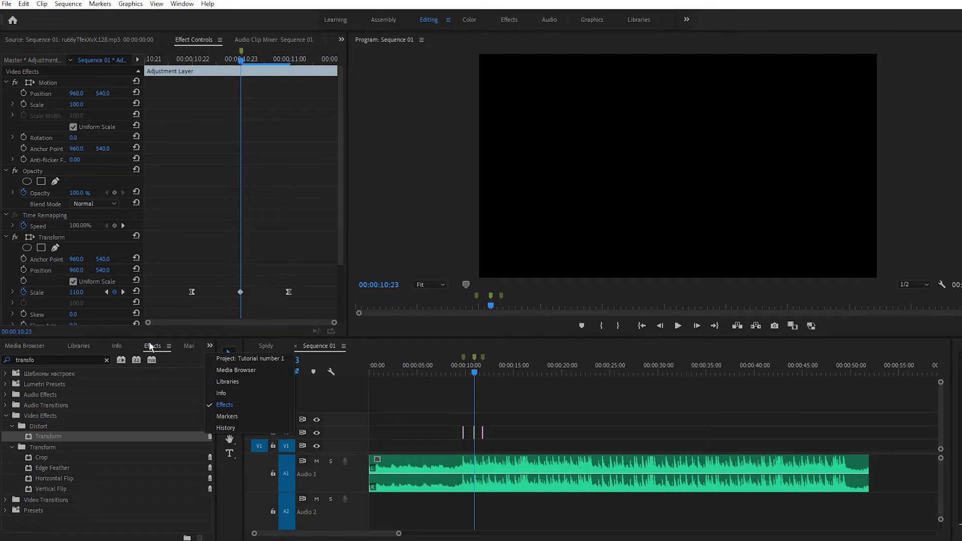
{"action": "left_click", "coordinate": [33, 348]}
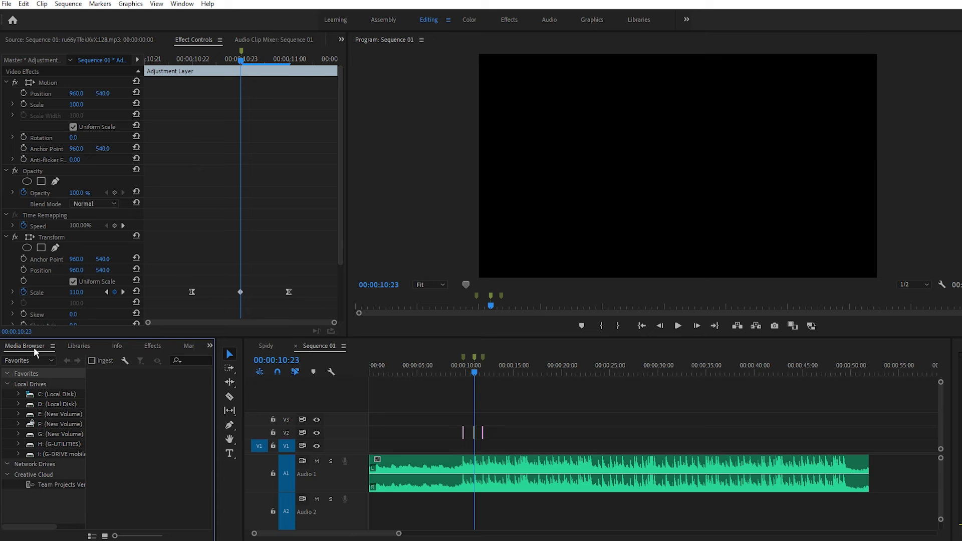
{"action": "left_click", "coordinate": [22, 347]}
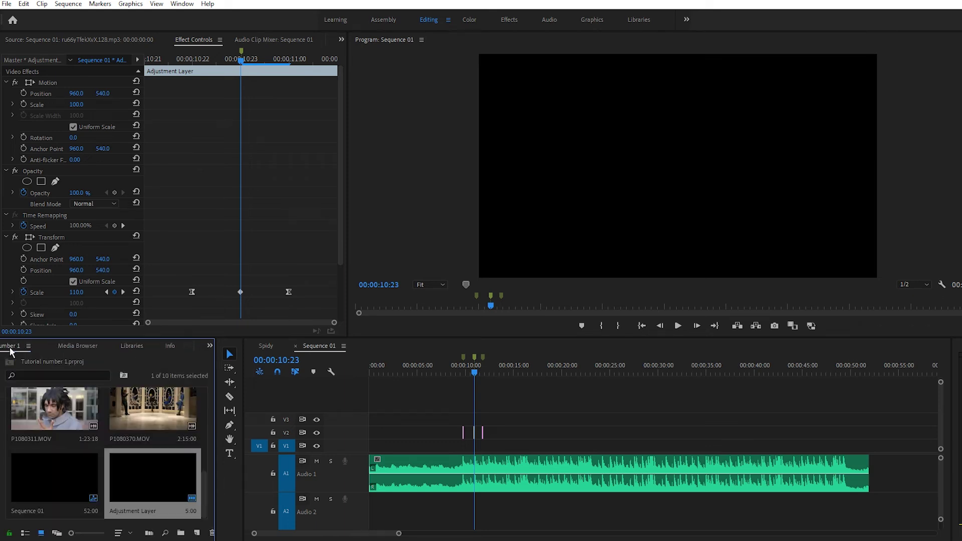
{"action": "scroll", "coordinate": [180, 466], "scroll_direction": "up", "scroll_amount": 5}
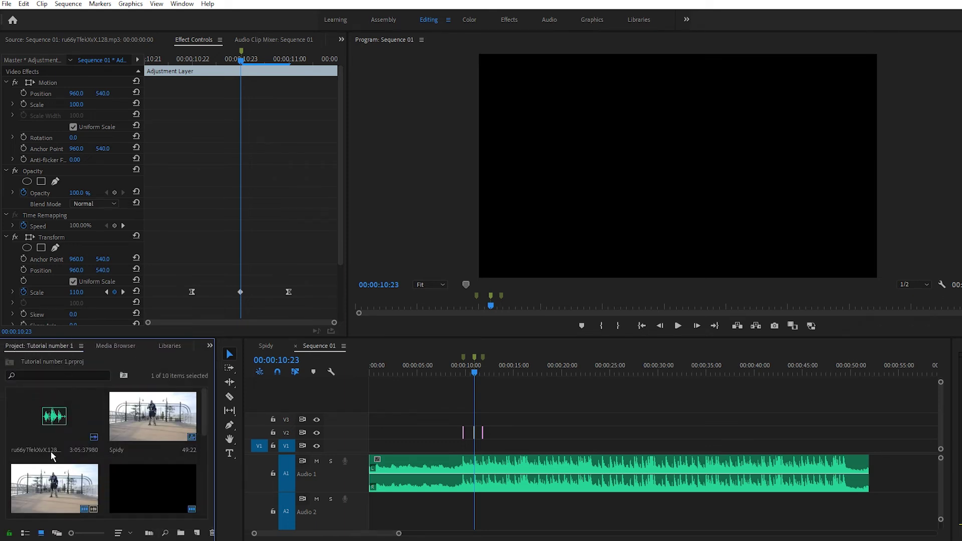
{"action": "left_click", "coordinate": [54, 40]}
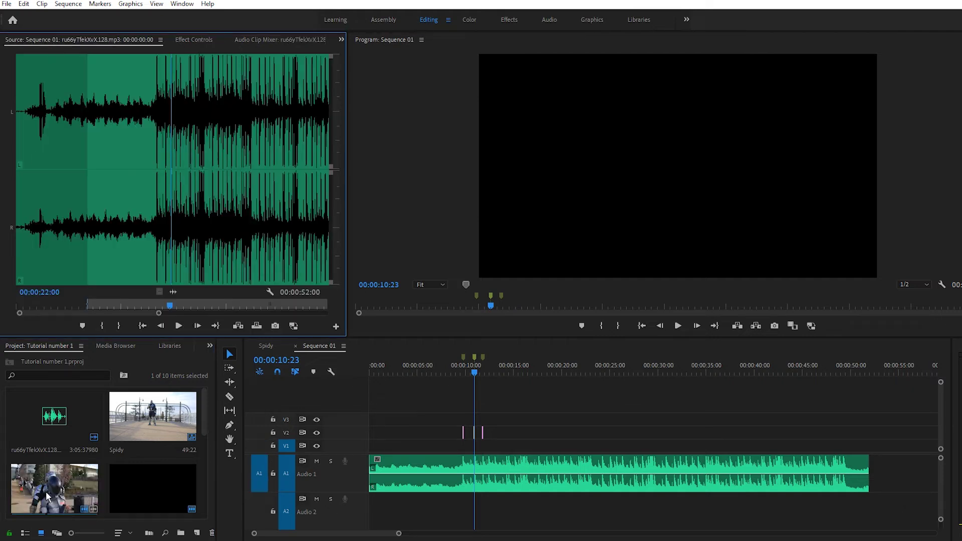
{"action": "left_click_drag", "start_coordinate": [49, 499], "coordinate": [148, 184]}
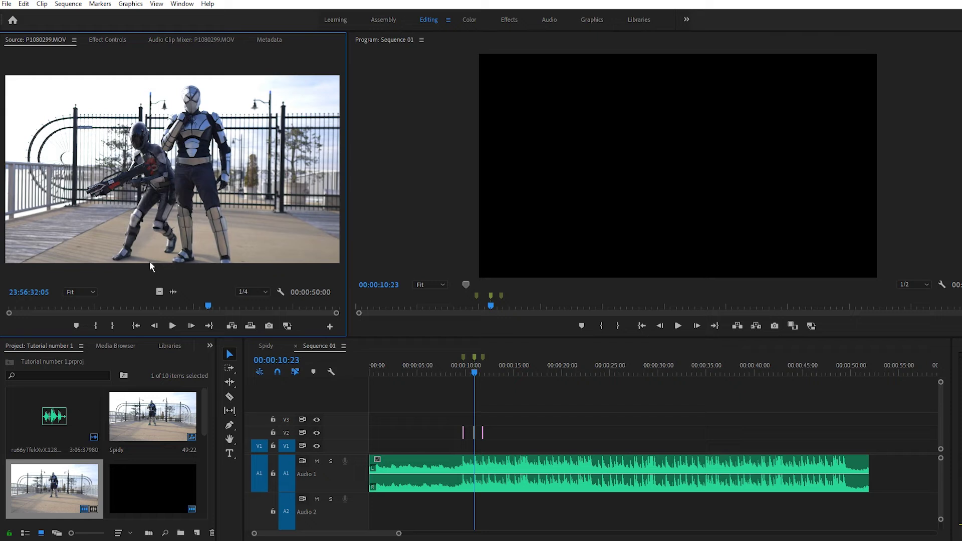
{"action": "left_click_drag", "start_coordinate": [157, 289], "coordinate": [354, 448]}
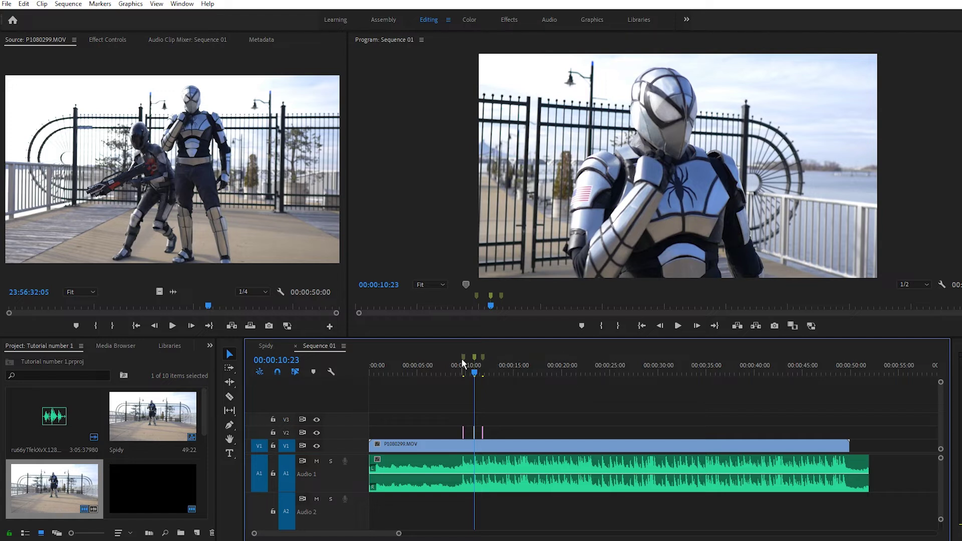
- Play the sequence from 00:00:09:02 past the three markers to preview the scale pulses on the footage
{"action": "left_click_drag", "start_coordinate": [476, 375], "coordinate": [456, 377]}
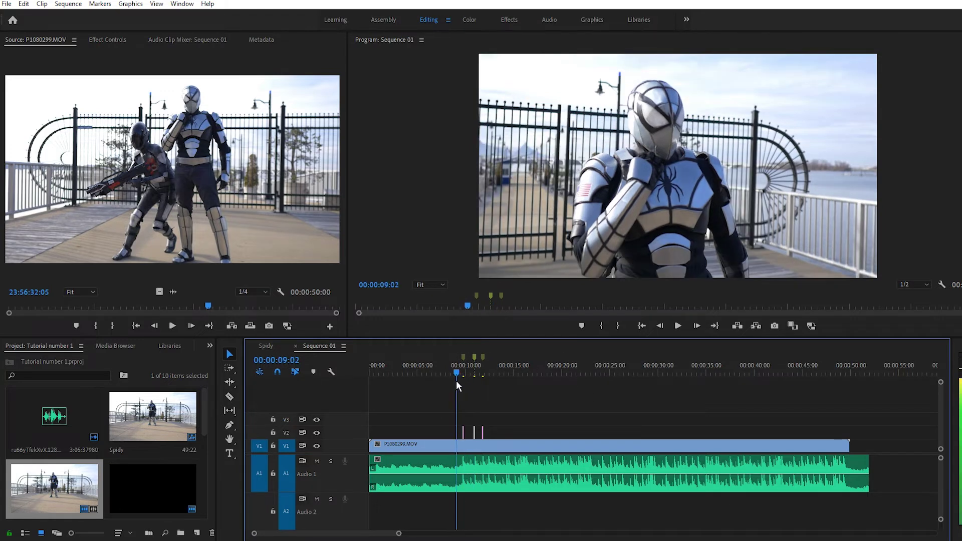
{"action": "left_click", "coordinate": [677, 327]}
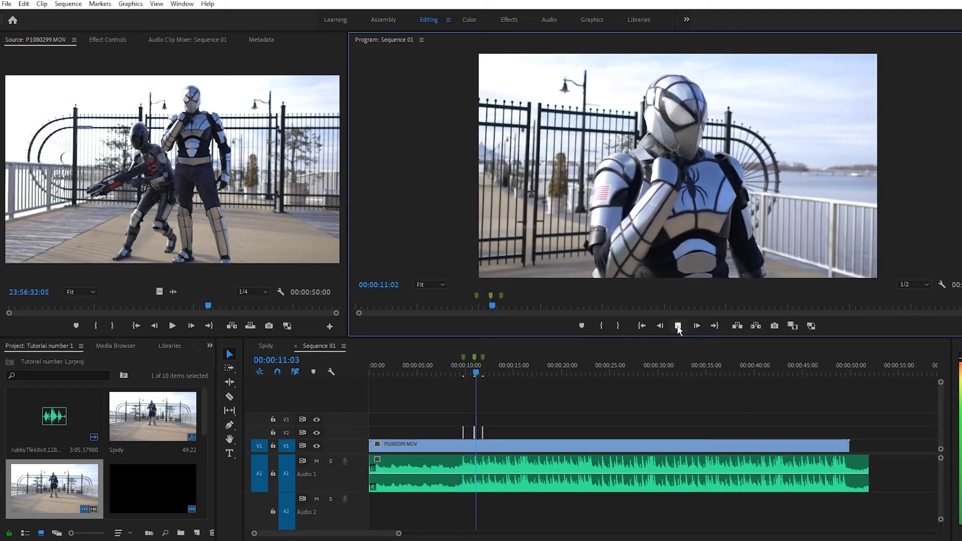
{"action": "left_click", "coordinate": [678, 326]}
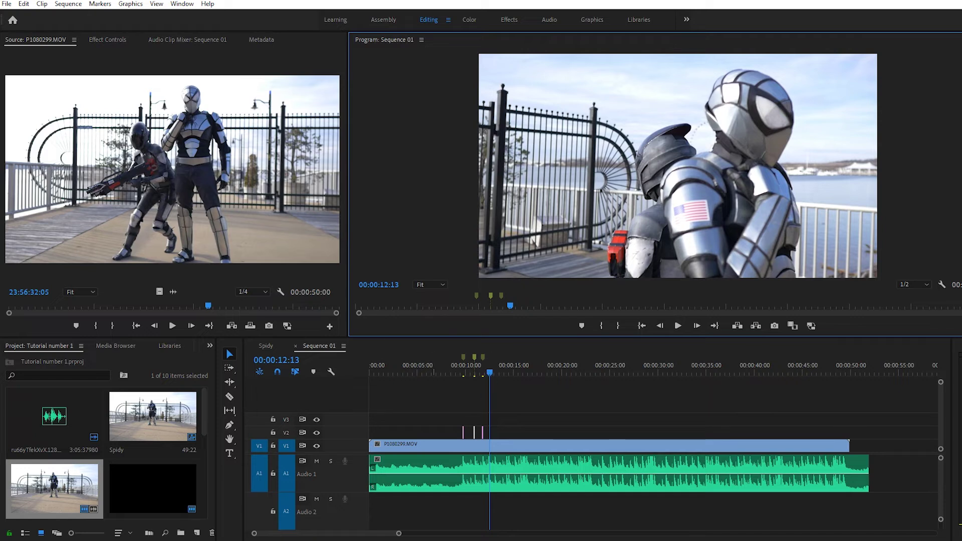
- Set the first adjustment layer's Transform Shutter Angle to 360 and move the playhead to the first marker
{"action": "left_click_drag", "start_coordinate": [399, 534], "coordinate": [350, 533]}
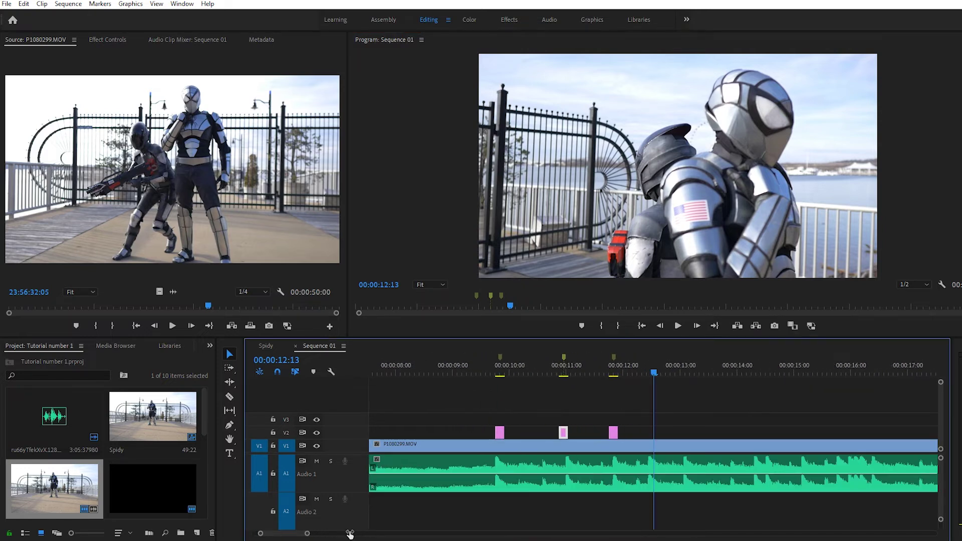
{"action": "left_click", "coordinate": [500, 433]}
{"action": "left_click", "coordinate": [106, 40]}
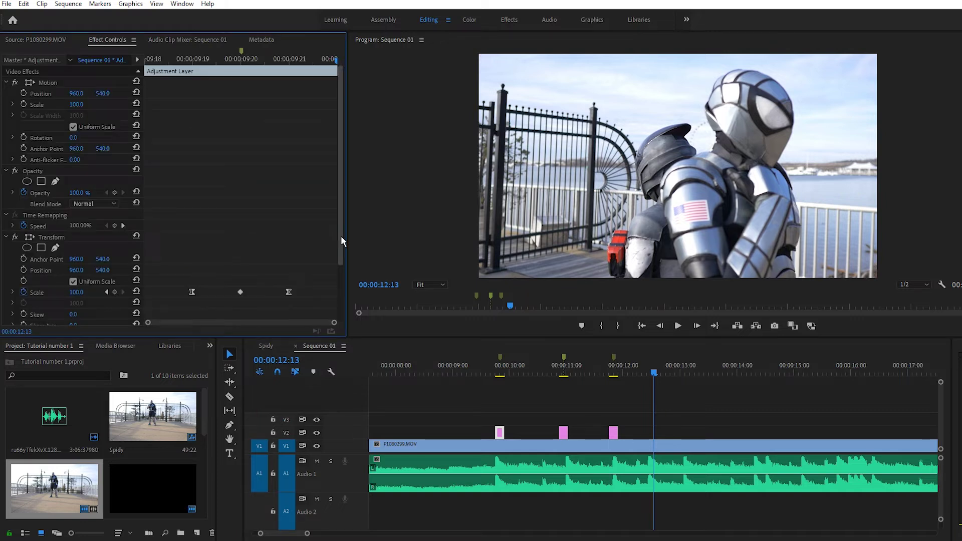
{"action": "left_click_drag", "start_coordinate": [341, 236], "coordinate": [344, 292]}
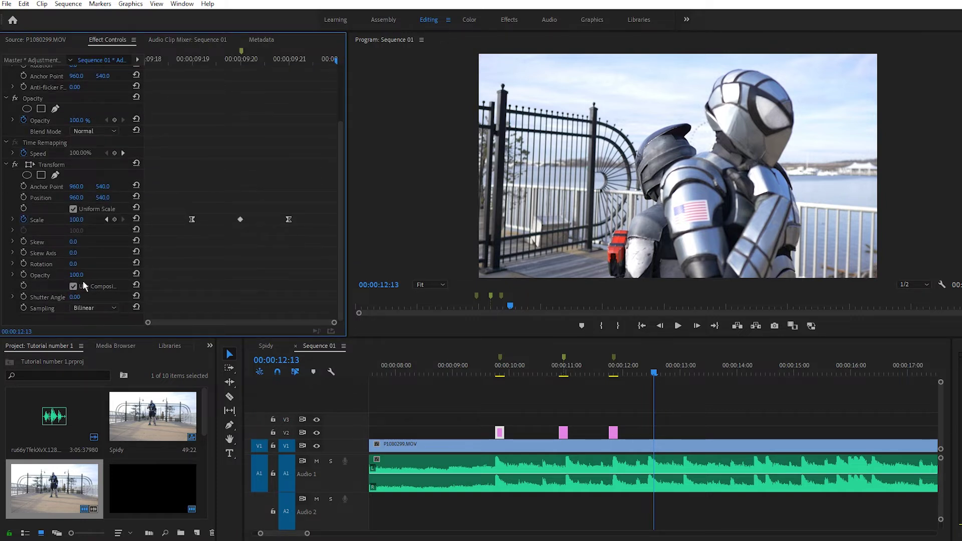
{"action": "left_click", "coordinate": [83, 297]}
{"action": "type", "text": "360"}
{"action": "left_click", "coordinate": [500, 370]}
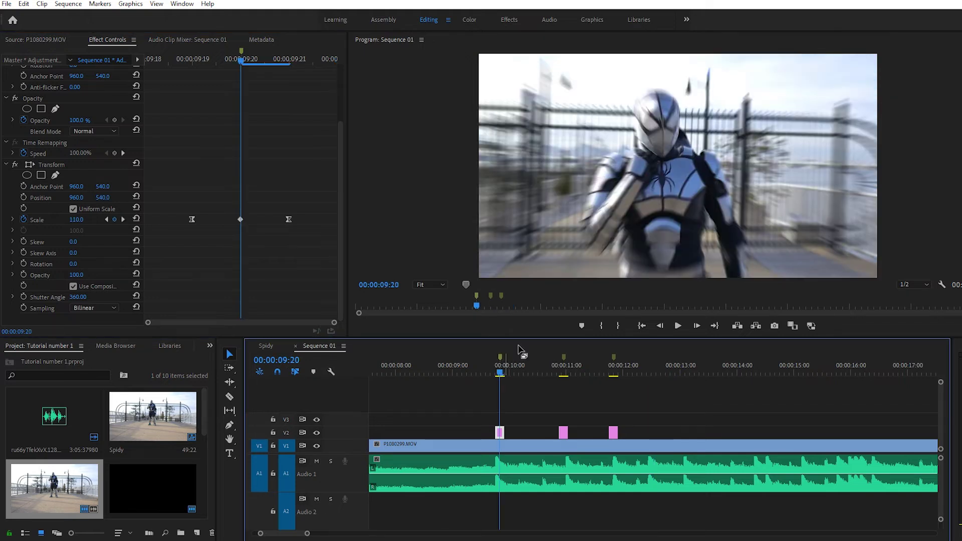
- Compare the motion blur by setting the first adjustment layer's Shutter Angle to 0 and raising it back to 360
{"action": "left_click", "coordinate": [82, 297]}
{"action": "type", "text": "0"}
{"action": "key", "text": "Return"}
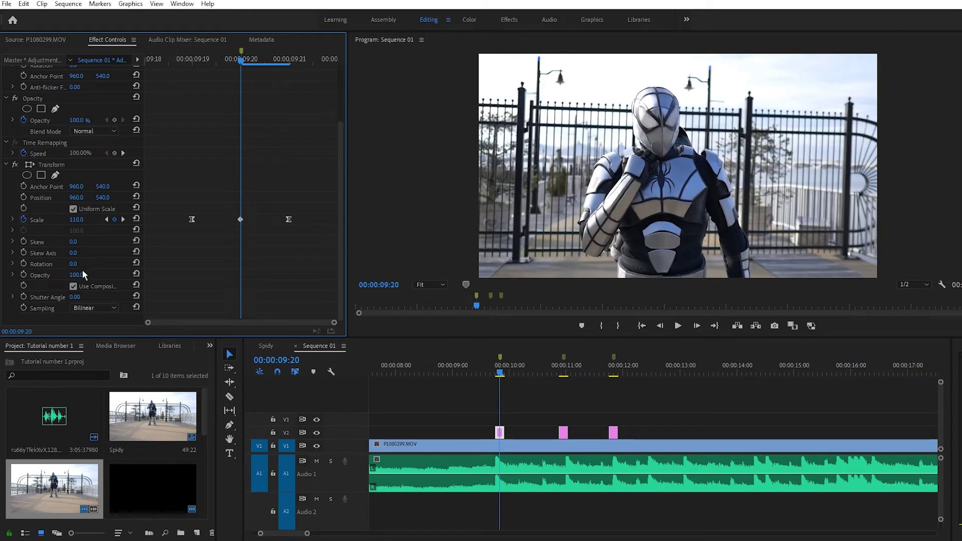
{"action": "left_click_drag", "start_coordinate": [75, 297], "coordinate": [255, 297]}
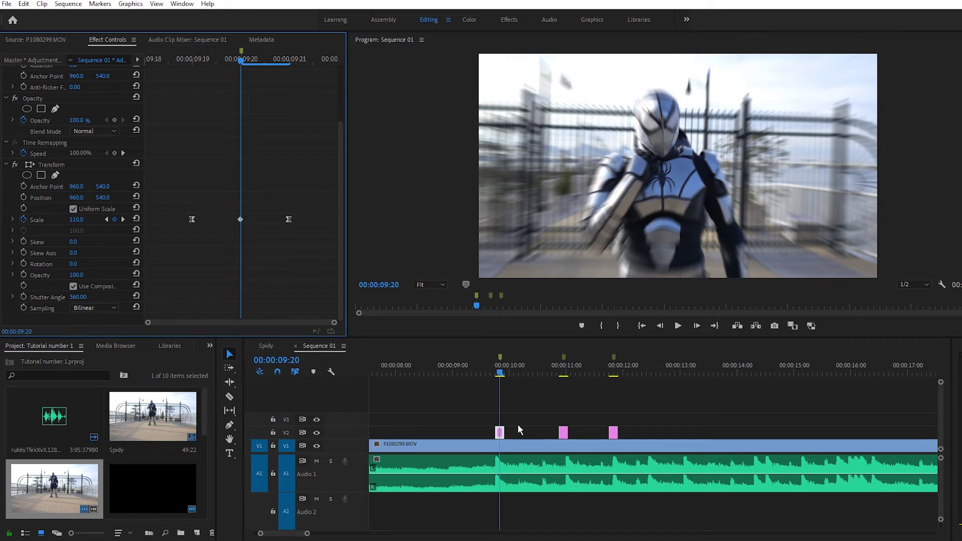
{"action": "left_click_drag", "start_coordinate": [499, 375], "coordinate": [488, 375]}
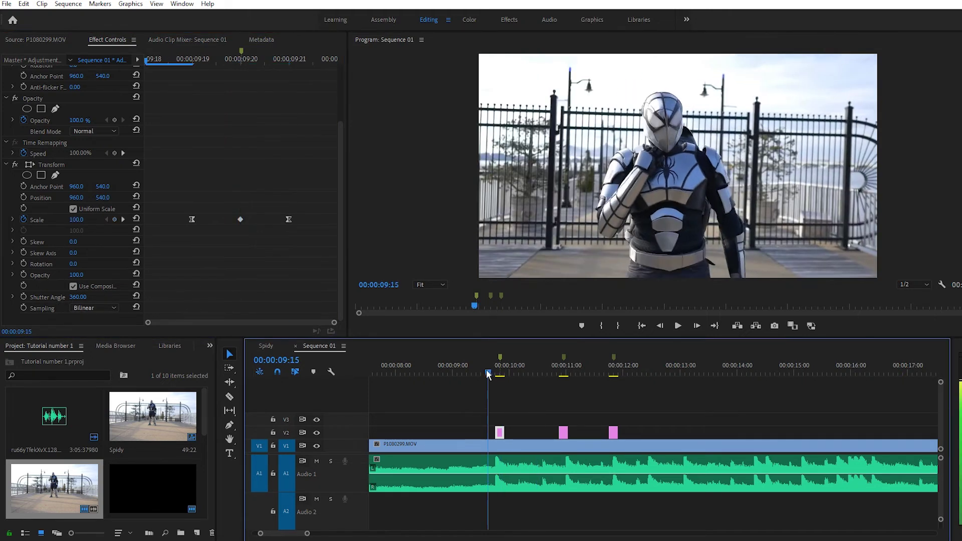
- Set the Transform Shutter Angle to 360 on the adjustment layer at the second marker
{"action": "left_click", "coordinate": [564, 358]}
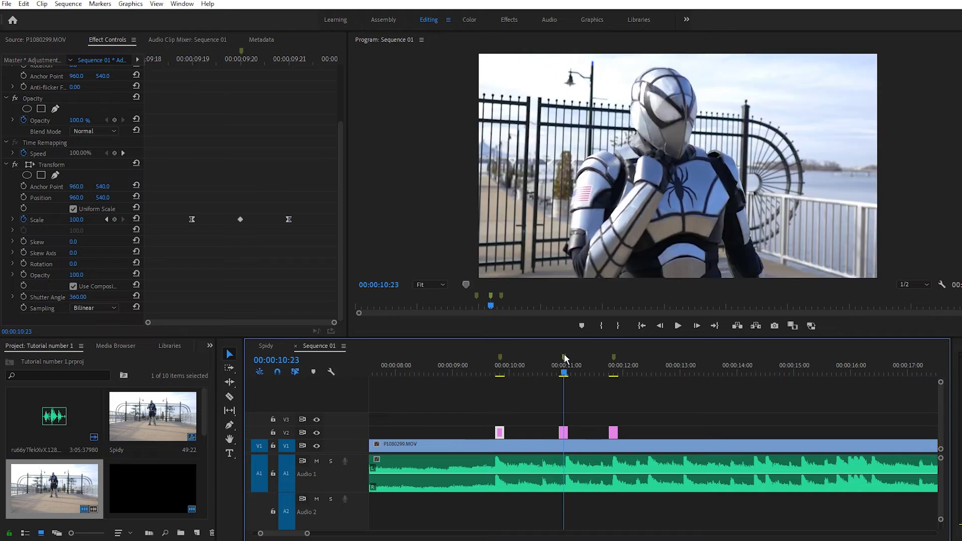
{"action": "left_click", "coordinate": [563, 432]}
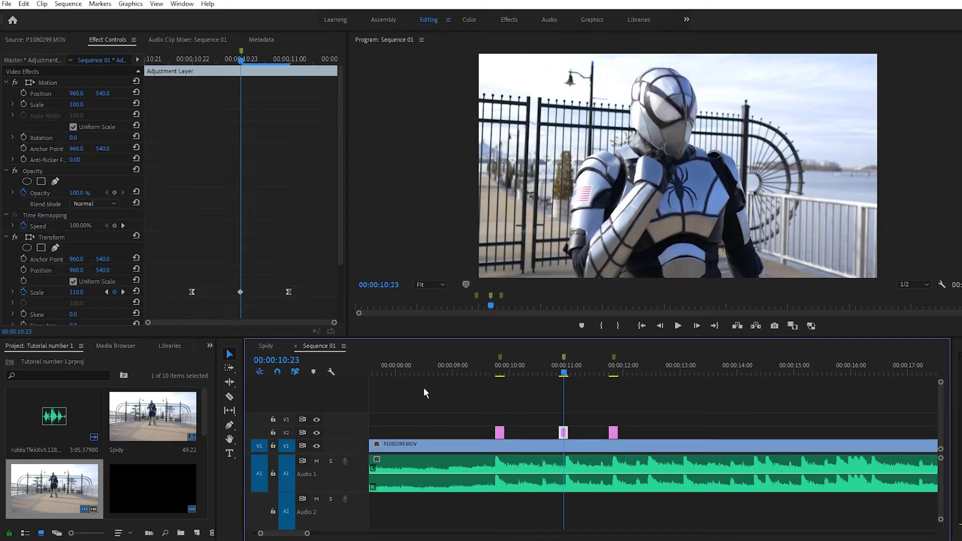
{"action": "left_click_drag", "start_coordinate": [341, 230], "coordinate": [338, 309]}
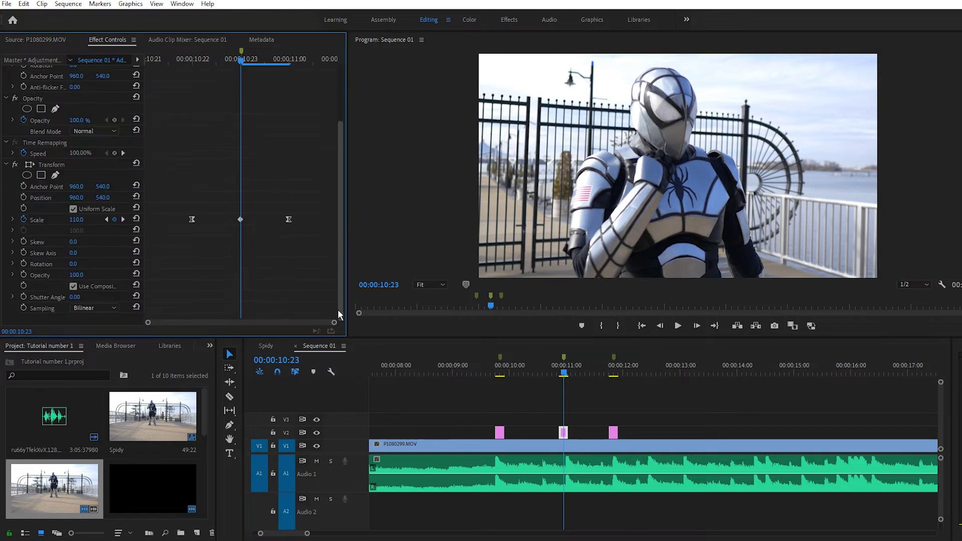
{"action": "left_click", "coordinate": [77, 297]}
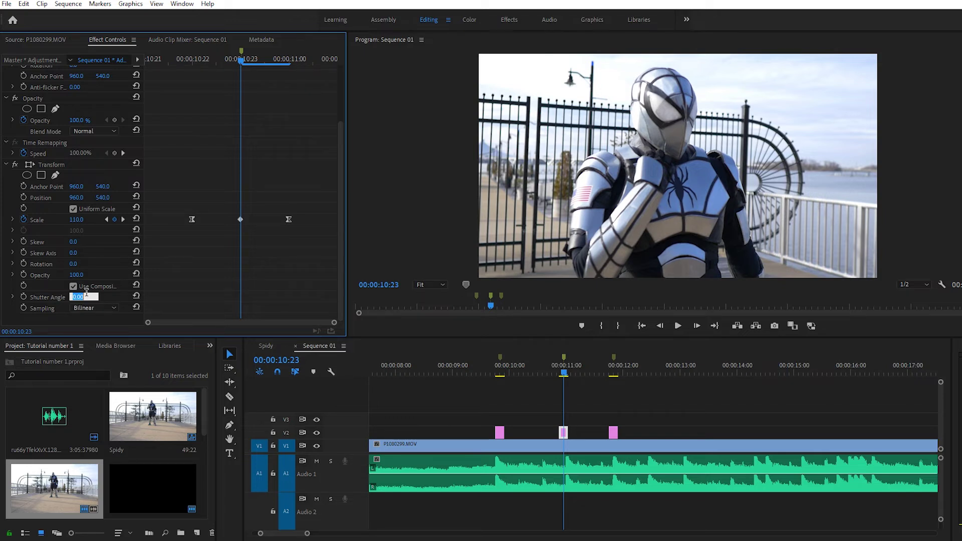
{"action": "type", "text": "360"}
{"action": "key", "text": "Return"}
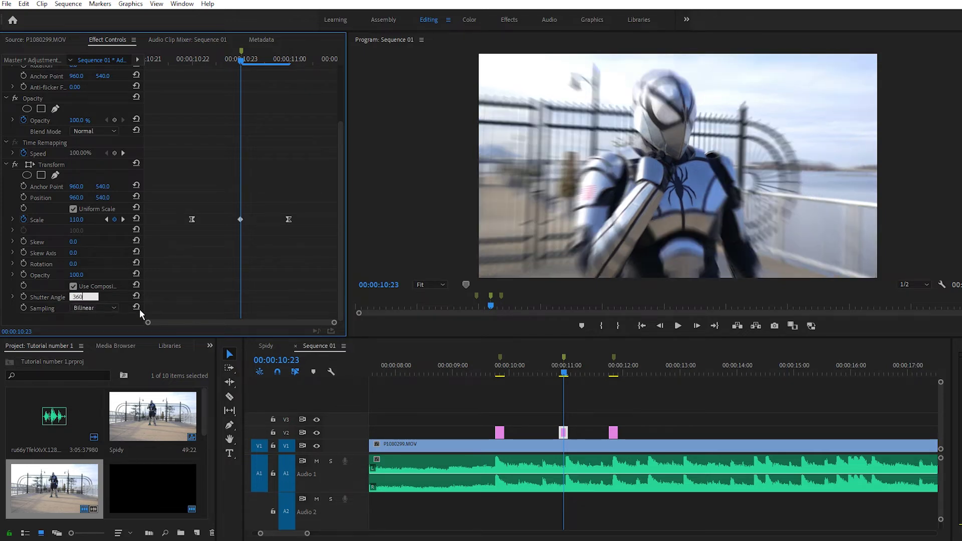
- Set the Transform Shutter Angle to 360 on the adjustment layer at the third marker
{"action": "left_click", "coordinate": [614, 432]}
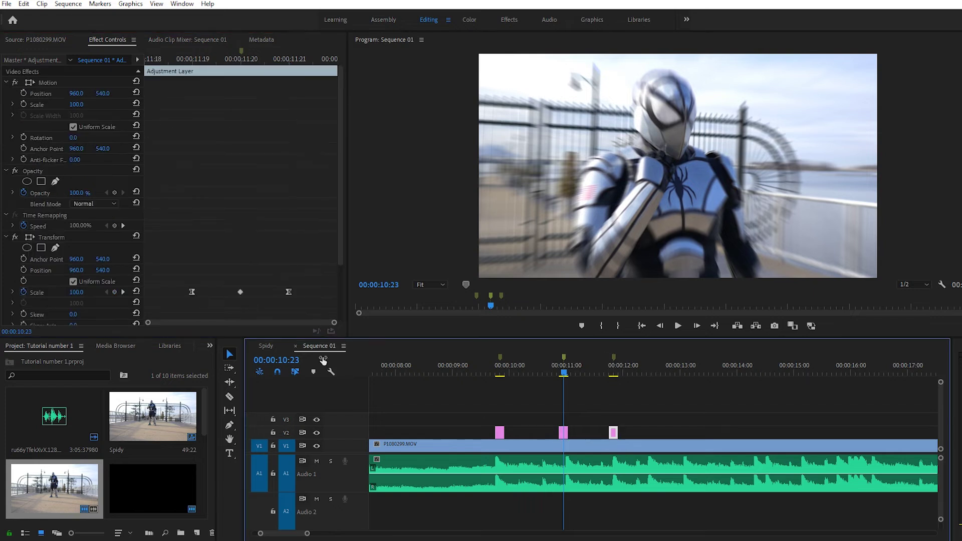
{"action": "scroll", "coordinate": [84, 296], "scroll_direction": "down", "scroll_amount": 2}
{"action": "scroll", "coordinate": [83, 293], "scroll_direction": "down", "scroll_amount": 2}
{"action": "left_click", "coordinate": [79, 296]}
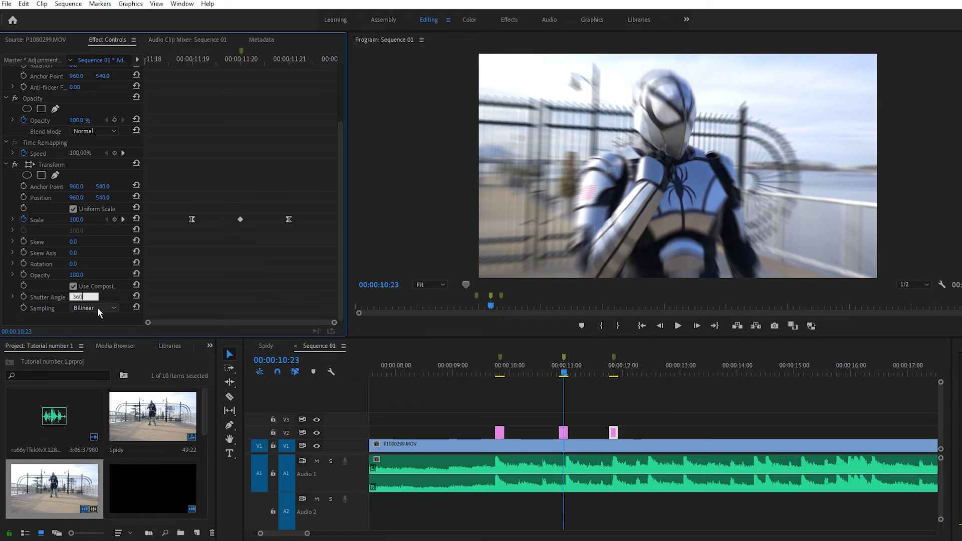
- Check the second adjustment layer's Shutter Angle and play the sequence across the three markers to preview the blurred pulses
{"action": "left_click", "coordinate": [564, 434]}
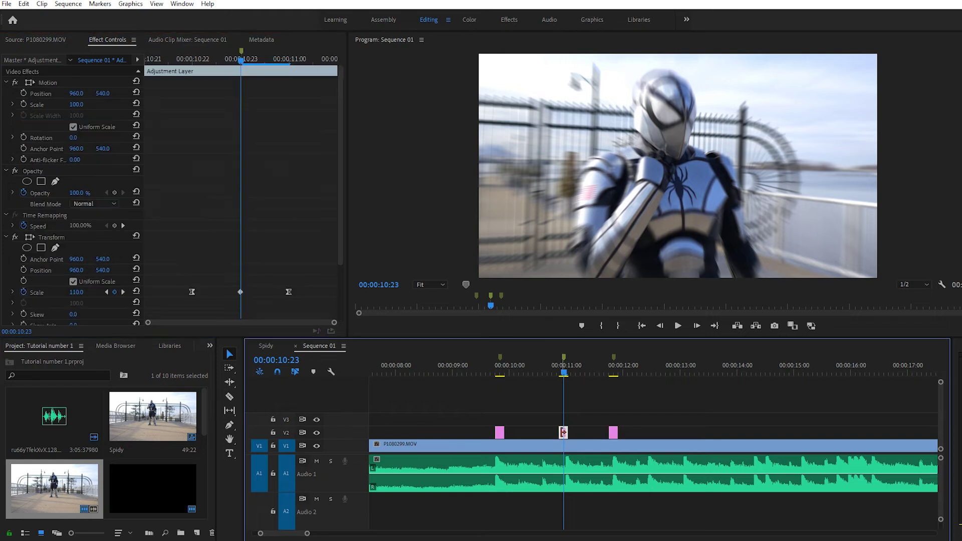
{"action": "left_click_drag", "start_coordinate": [336, 227], "coordinate": [336, 305]}
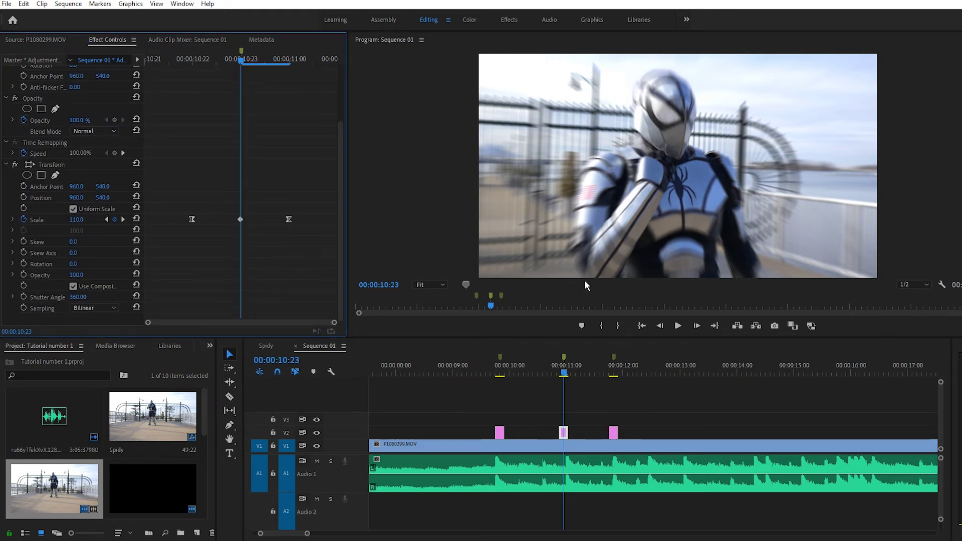
{"action": "left_click_drag", "start_coordinate": [556, 375], "coordinate": [413, 393]}
{"action": "key", "text": "space"}
{"action": "left_click", "coordinate": [678, 326]}
{"action": "left_click", "coordinate": [678, 326]}
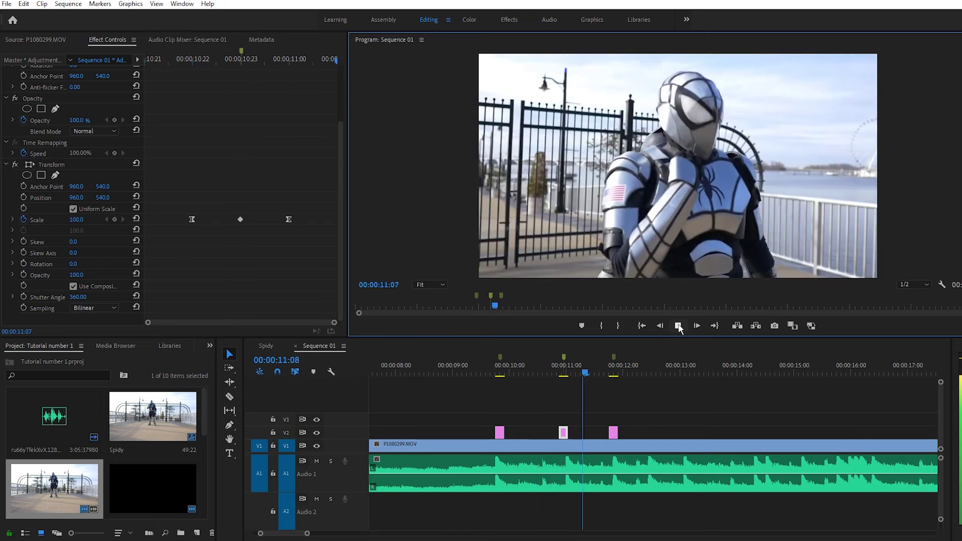
{"action": "left_click", "coordinate": [679, 326]}
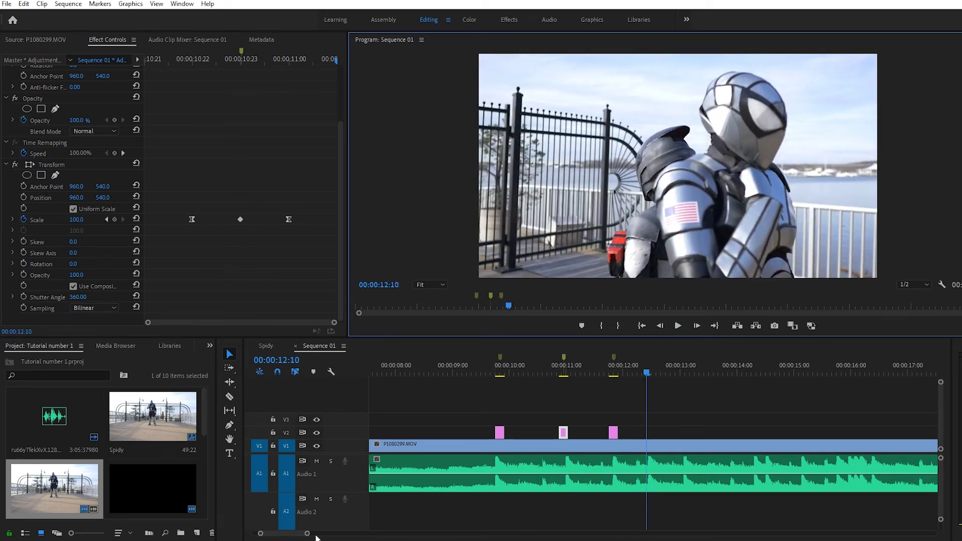
- Open the Spidy sequence, play it from about 00:00:04:14 to preview the finished beat edit, and return to about 00:00:03:08
{"action": "left_click_drag", "start_coordinate": [307, 533], "coordinate": [379, 533]}
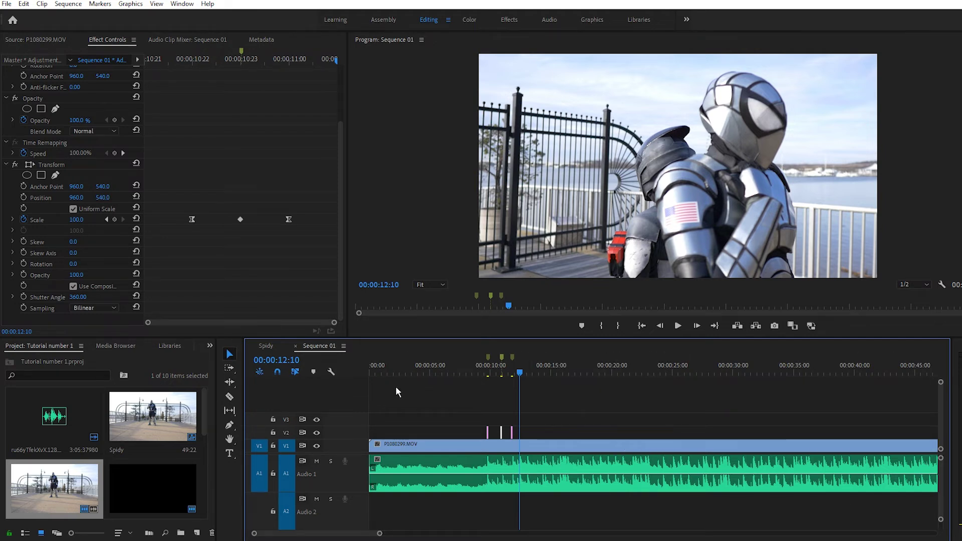
{"action": "left_click", "coordinate": [263, 347]}
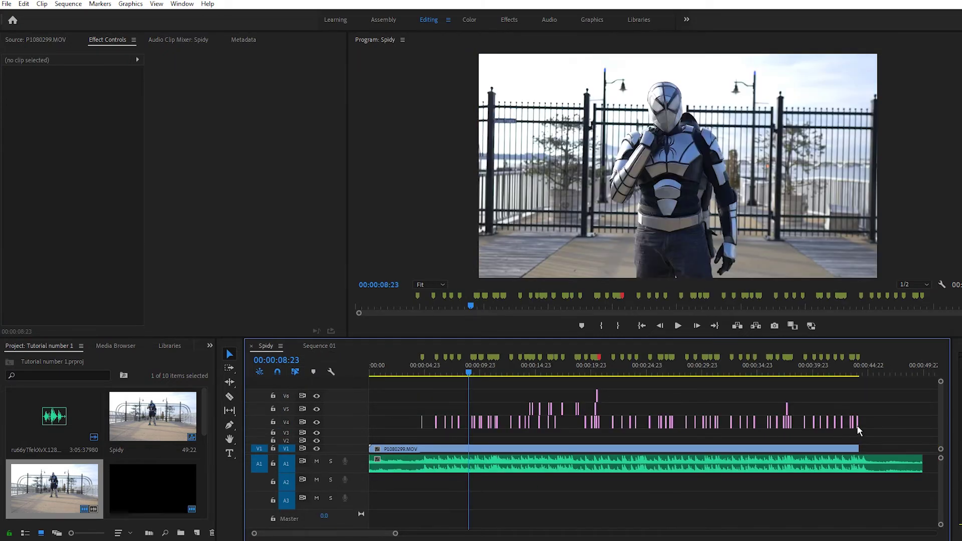
{"action": "left_click_drag", "start_coordinate": [468, 374], "coordinate": [418, 374]}
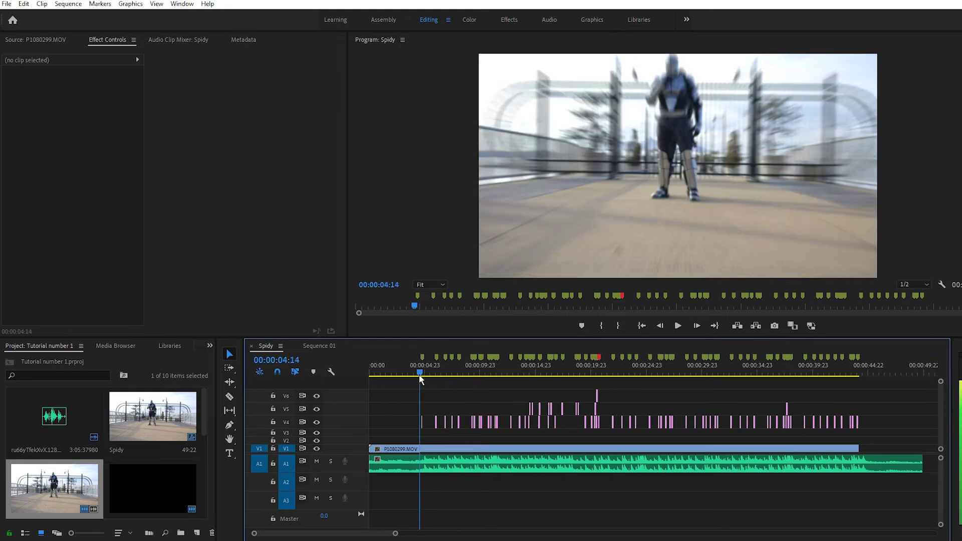
{"action": "left_click", "coordinate": [679, 326]}
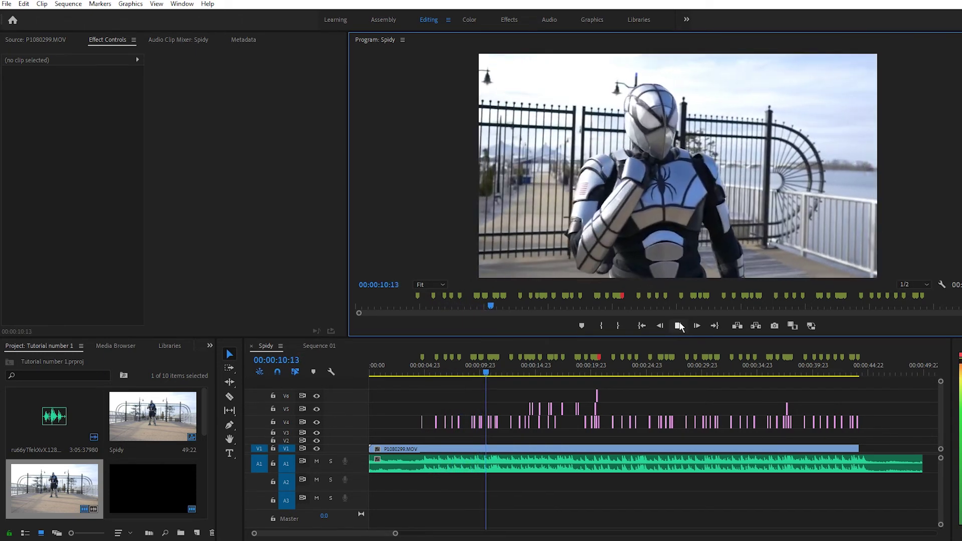
{"action": "left_click", "coordinate": [679, 325]}
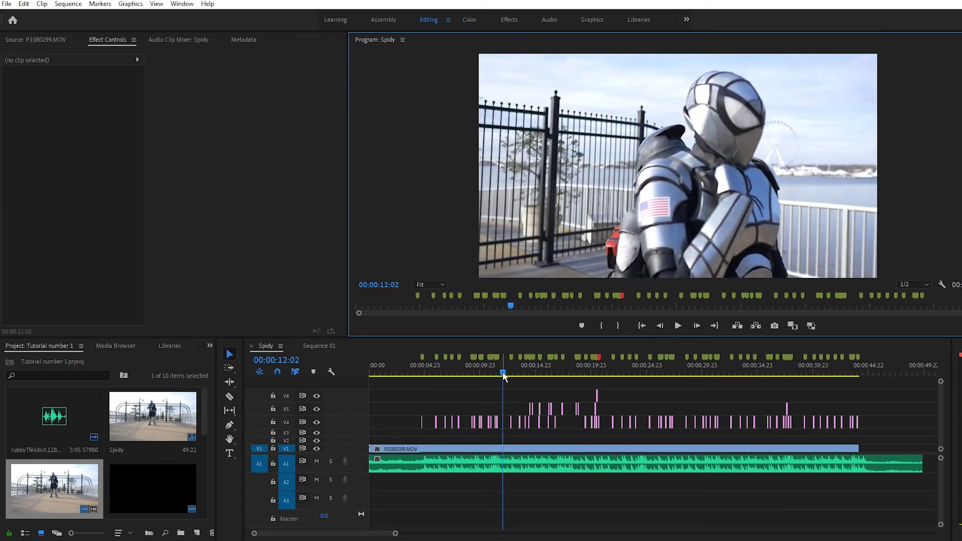
{"action": "left_click", "coordinate": [448, 390]}
{"action": "left_click_drag", "start_coordinate": [446, 385], "coordinate": [405, 397]}
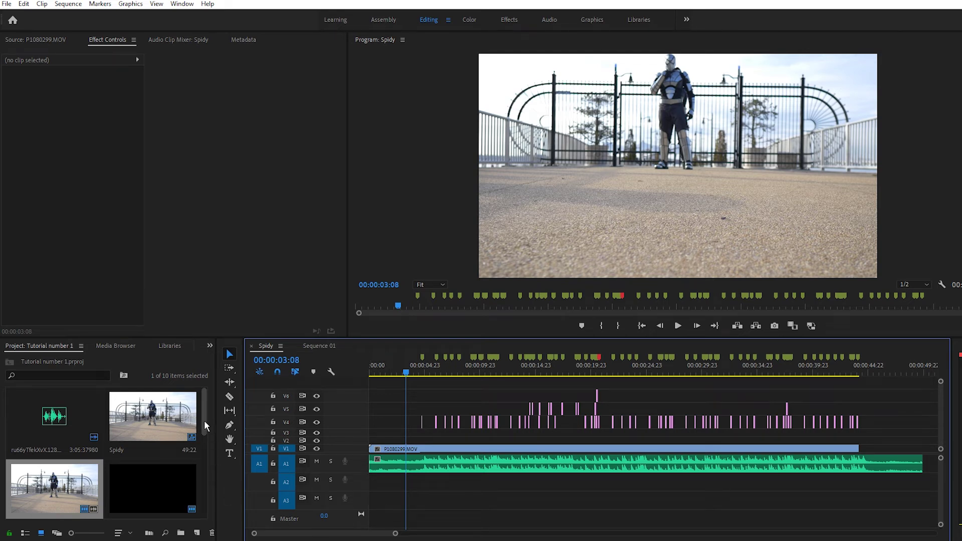
- Load P1080311.MOV as the source clip and place only its video on V2 at the start of the Spidy sequence
{"action": "left_click_drag", "start_coordinate": [204, 425], "coordinate": [195, 477]}
{"action": "left_click_drag", "start_coordinate": [43, 486], "coordinate": [98, 511]}
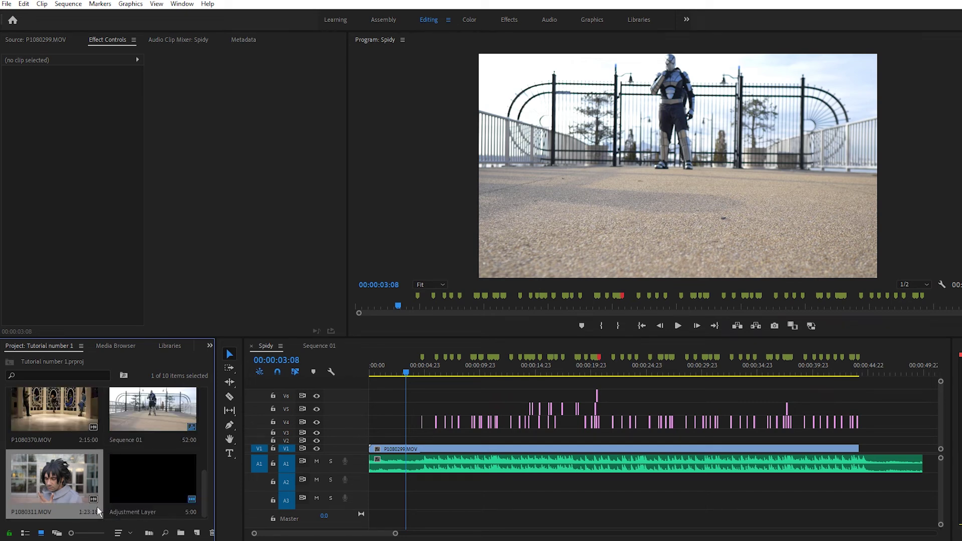
{"action": "left_click", "coordinate": [32, 38]}
{"action": "double_click", "coordinate": [49, 488]}
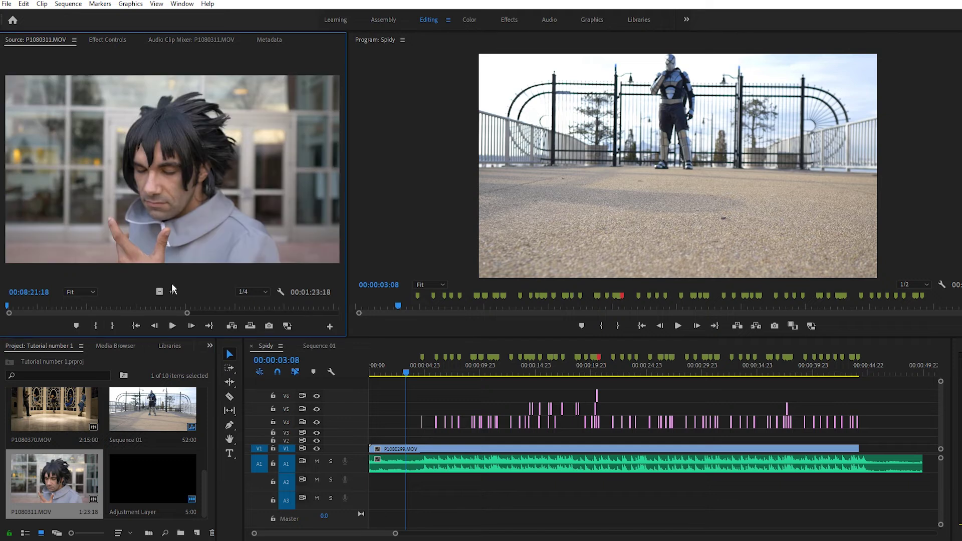
{"action": "left_click_drag", "start_coordinate": [158, 291], "coordinate": [370, 443]}
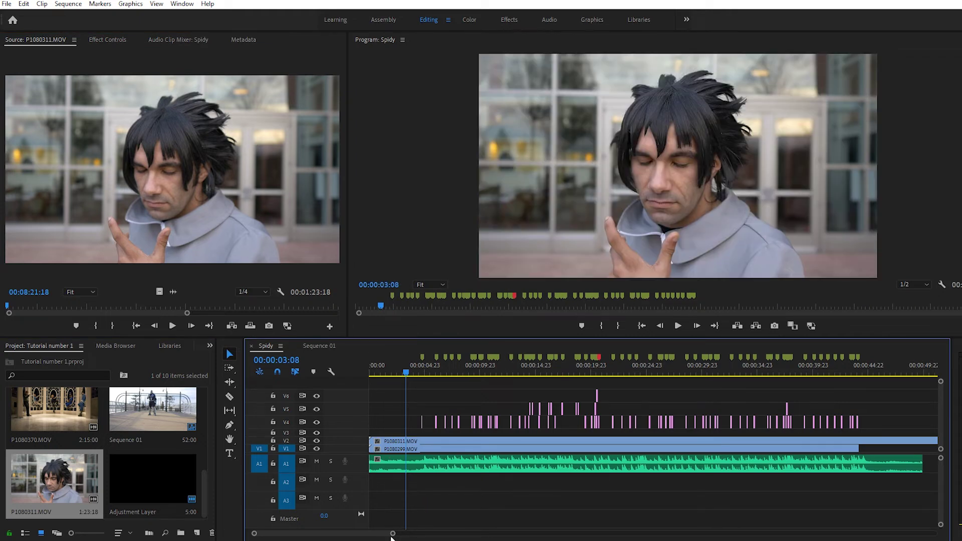
- Trim the end of the P1080311.MOV clip on V2 to match the end of the P1080299.MOV clip beneath it
{"action": "left_click_drag", "start_coordinate": [393, 536], "coordinate": [482, 534]}
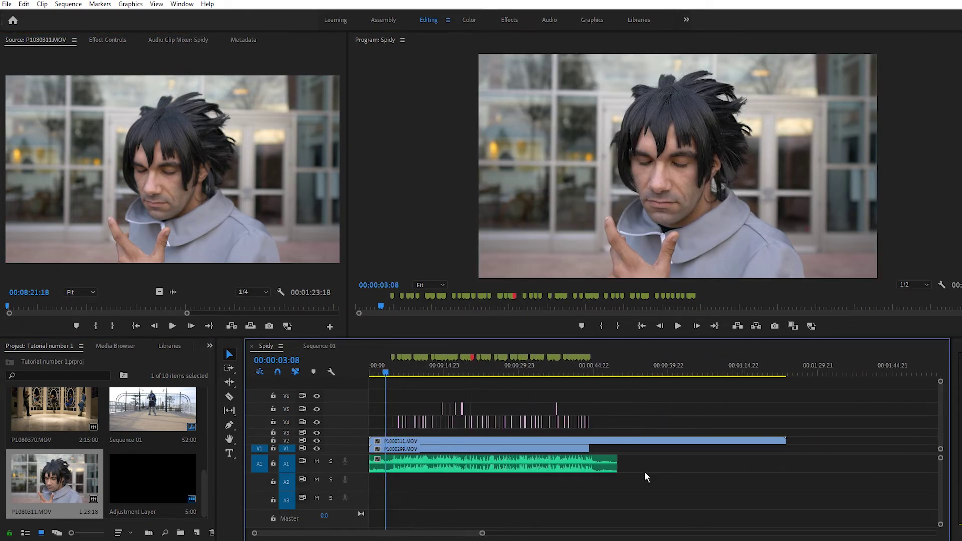
{"action": "left_click_drag", "start_coordinate": [785, 440], "coordinate": [589, 452]}
{"action": "left_click_drag", "start_coordinate": [480, 534], "coordinate": [406, 535]}
- Find the moment the man opens his eyes and add a clip marker to P1080311.MOV at 00:00:03:19
{"action": "left_click", "coordinate": [678, 326]}
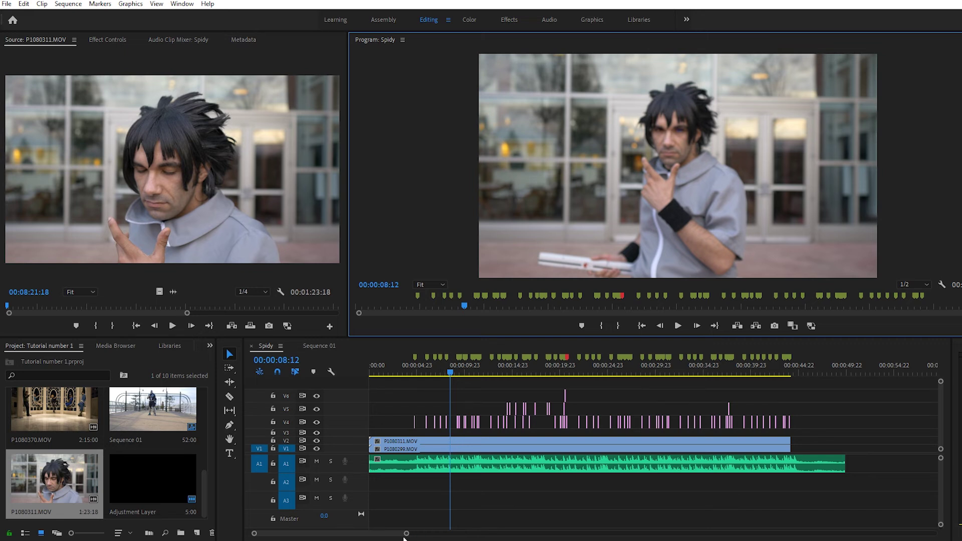
{"action": "scroll", "coordinate": [405, 534], "scroll_direction": "up", "scroll_amount": 8}
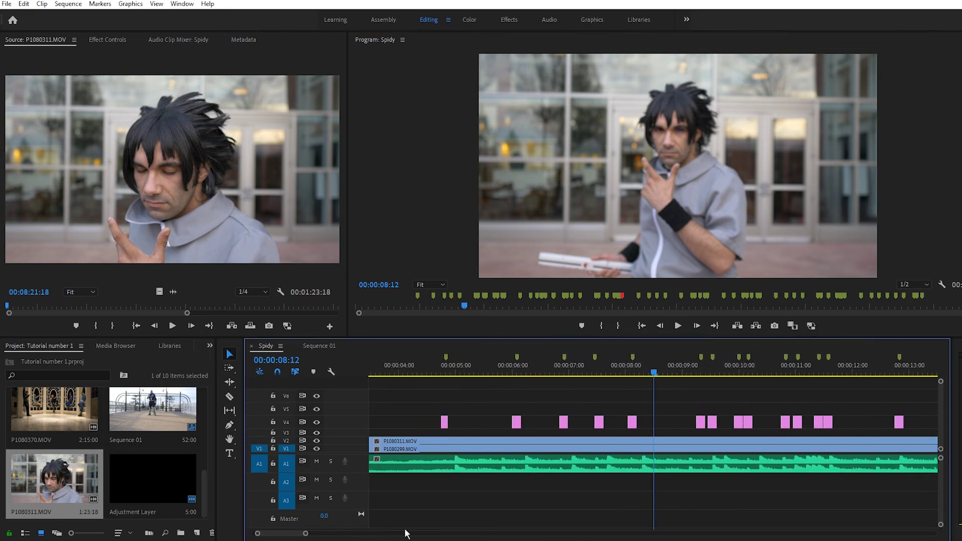
{"action": "left_click_drag", "start_coordinate": [654, 372], "coordinate": [415, 437]}
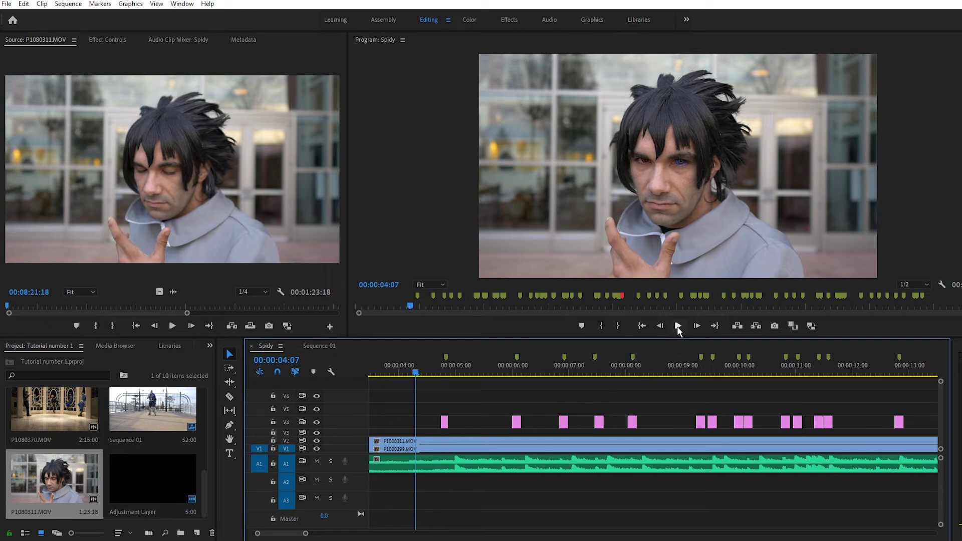
{"action": "left_click_drag", "start_coordinate": [417, 376], "coordinate": [513, 377]}
{"action": "left_click", "coordinate": [527, 446]}
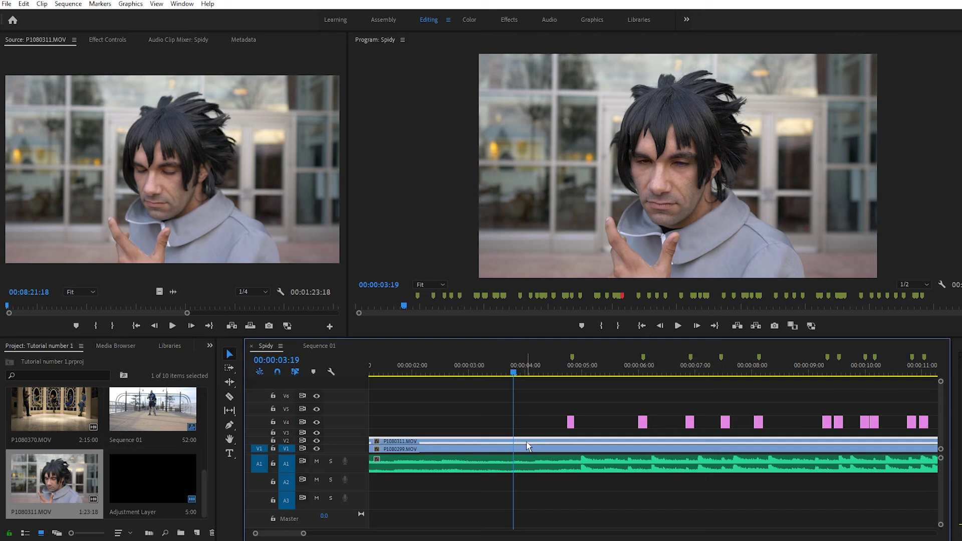
{"action": "key", "text": "m"}
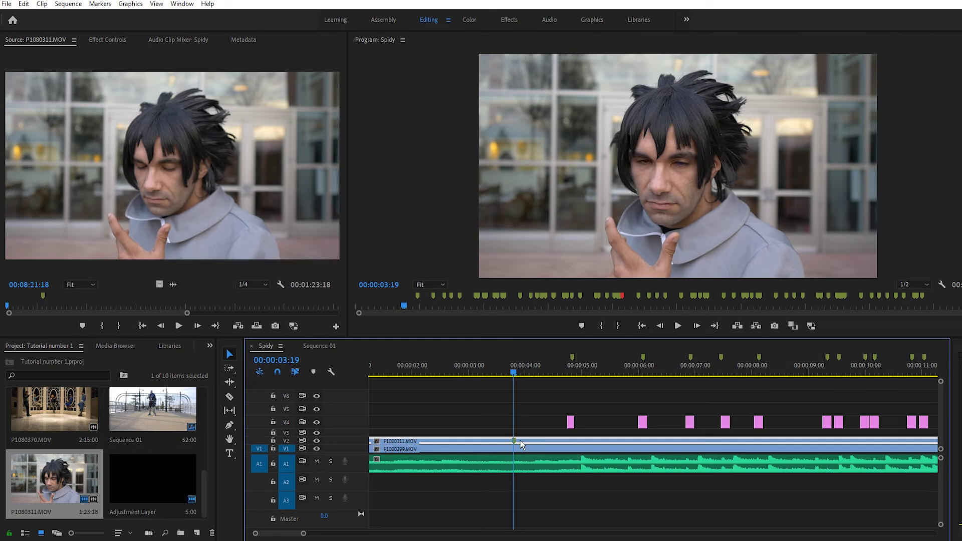
- Shift the P1080311.MOV clip on V2 so its clip marker aligns with the first sequence marker at 00:00:04:20
{"action": "left_click_drag", "start_coordinate": [489, 446], "coordinate": [544, 445]}
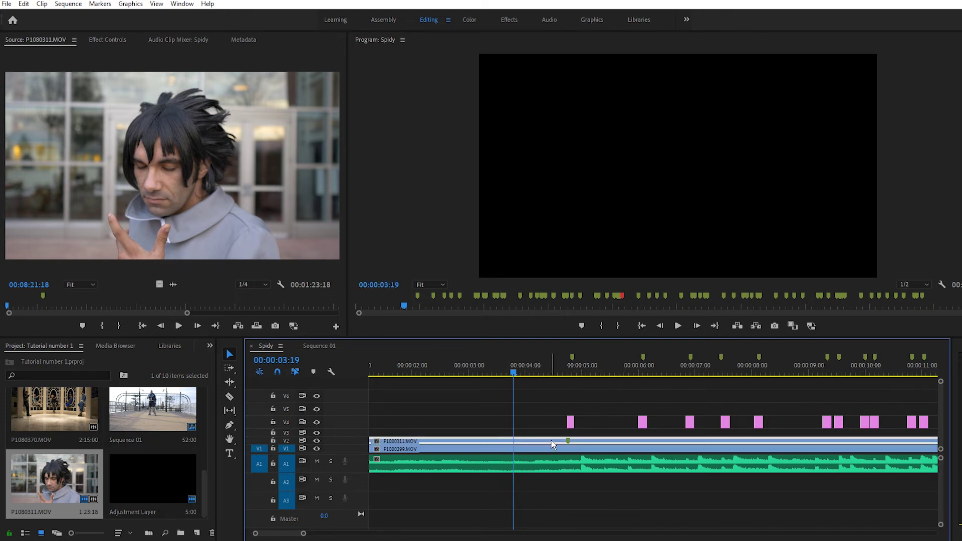
{"action": "left_click", "coordinate": [571, 364]}
{"action": "left_click_drag", "start_coordinate": [543, 440], "coordinate": [589, 444]}
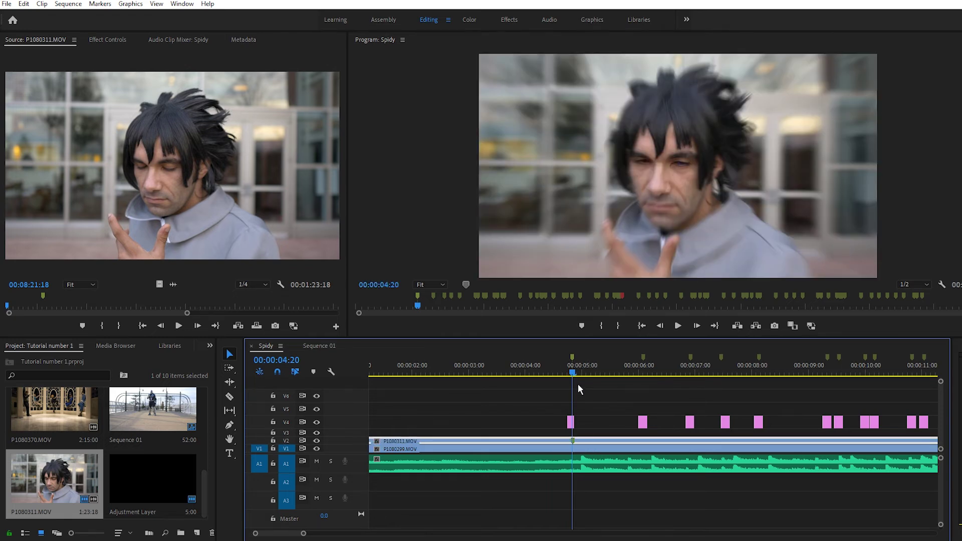
- Play the sequence across the first marker to check the timing of the eye opening against the beat
{"action": "left_click_drag", "start_coordinate": [574, 375], "coordinate": [530, 383]}
{"action": "left_click", "coordinate": [679, 326]}
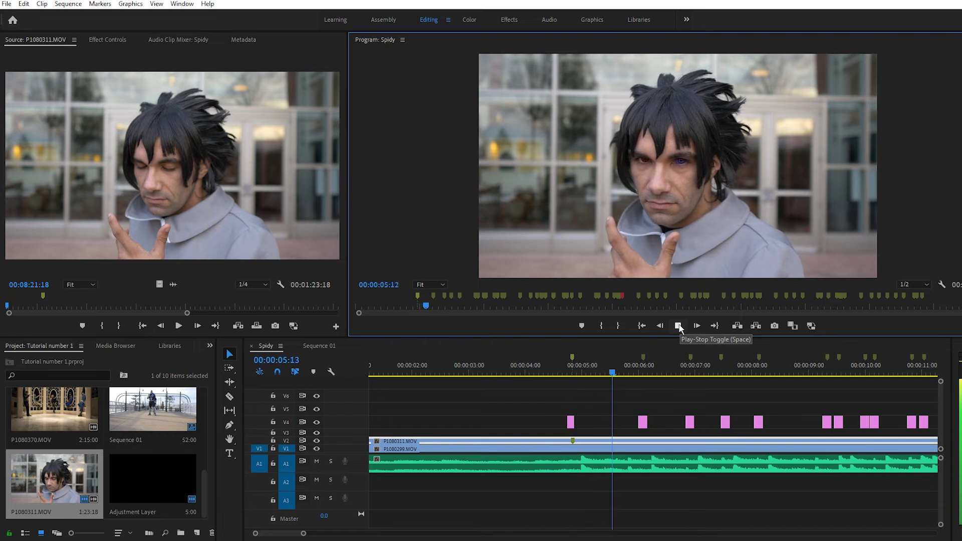
{"action": "left_click", "coordinate": [678, 327]}
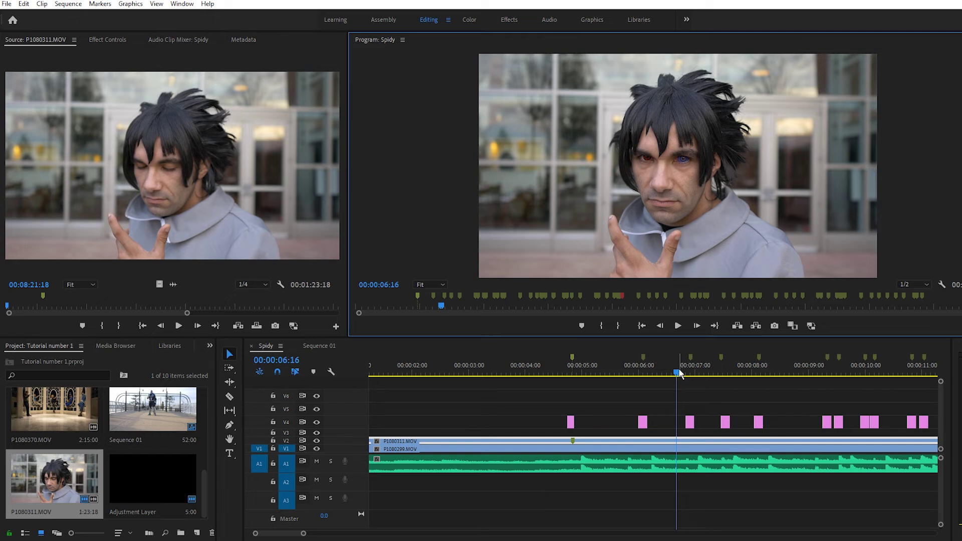
- Search the effects for "direc" and apply Directional Blur to the adjustment layer at the first marker
{"action": "left_click_drag", "start_coordinate": [679, 374], "coordinate": [568, 399]}
{"action": "left_click", "coordinate": [570, 422]}
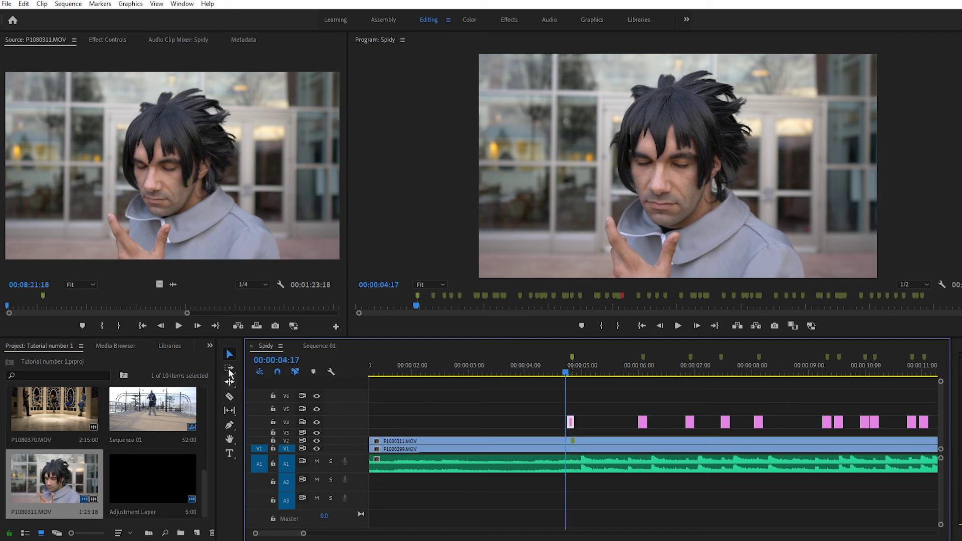
{"action": "left_click", "coordinate": [209, 347]}
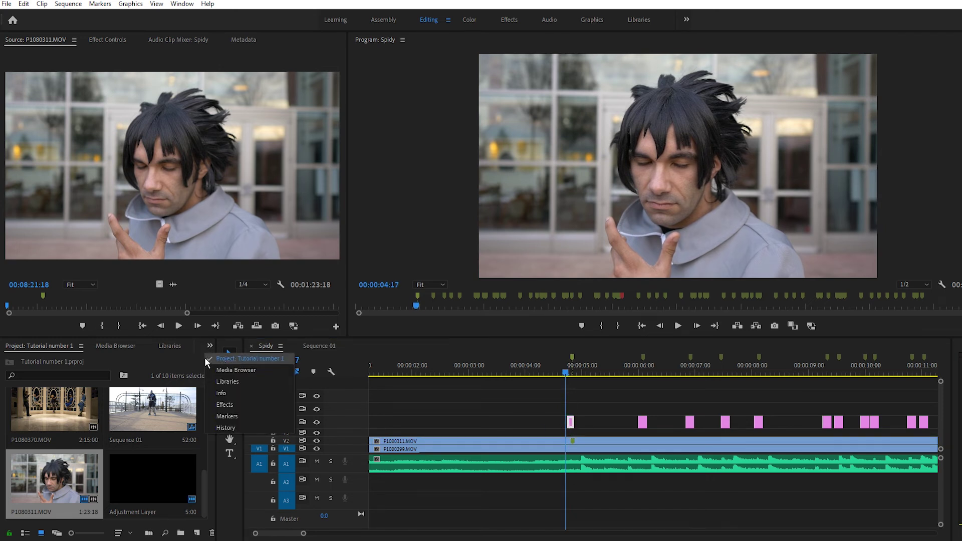
{"action": "left_click", "coordinate": [230, 404]}
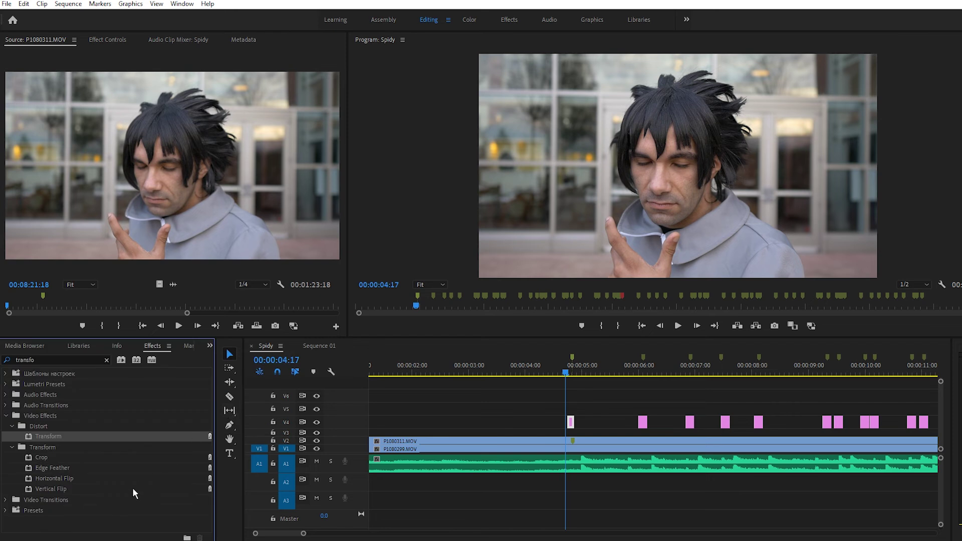
{"action": "double_click", "coordinate": [41, 358]}
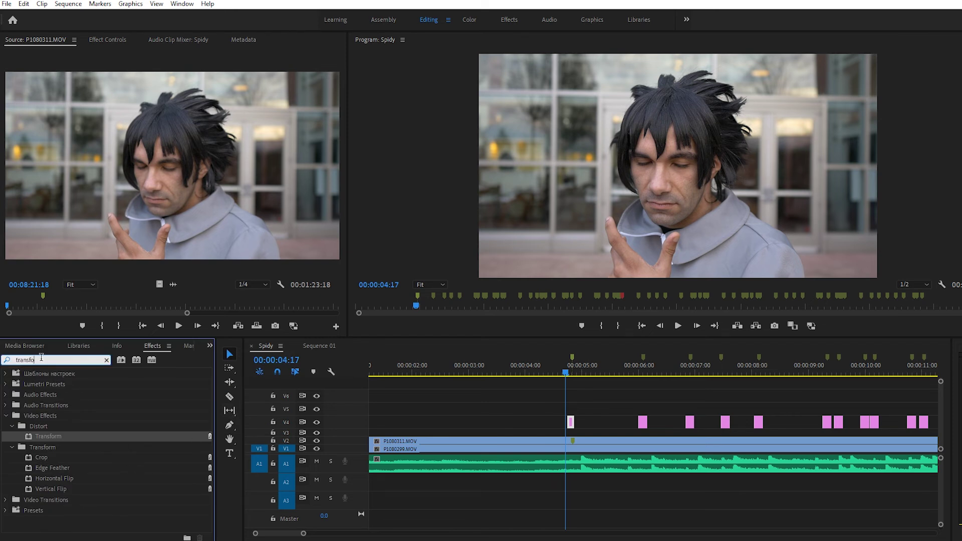
{"action": "type", "text": "d"}
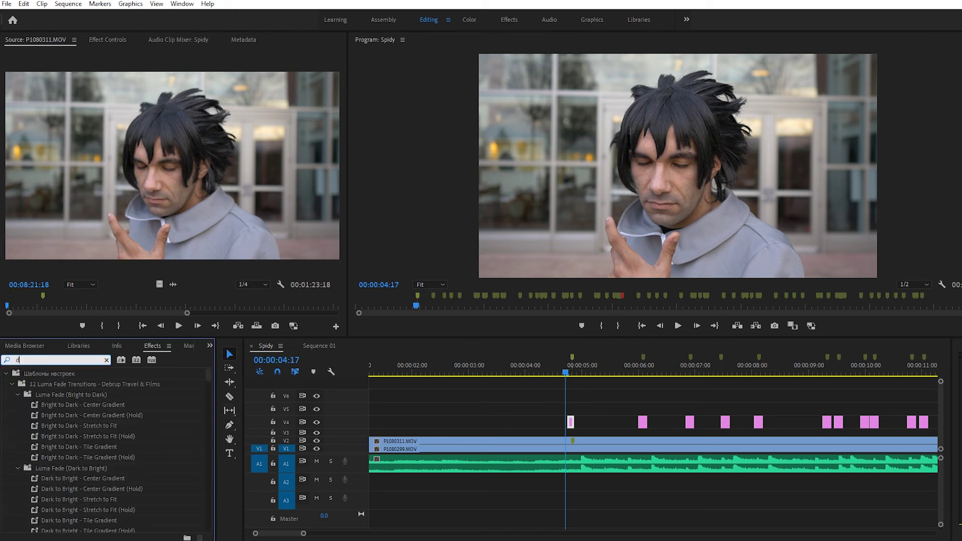
{"action": "type", "text": "irec"}
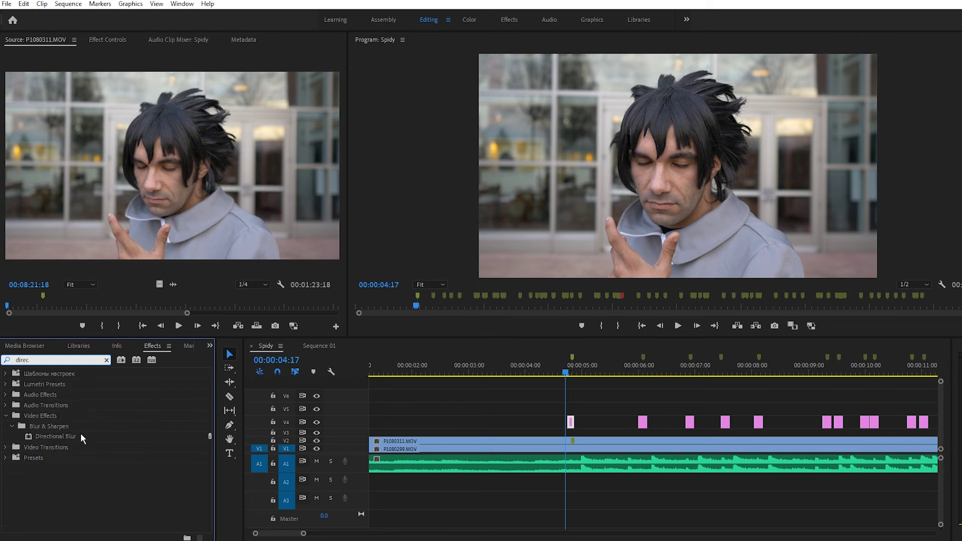
{"action": "left_click", "coordinate": [80, 434]}
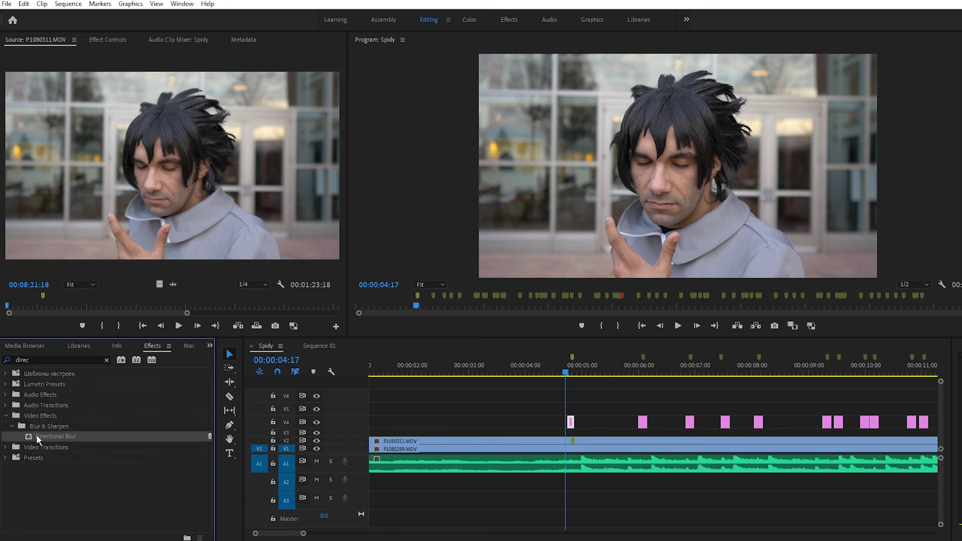
{"action": "left_click_drag", "start_coordinate": [206, 459], "coordinate": [570, 423]}
- Disable the Transform effect on the adjustment layer at the first marker
{"action": "left_click", "coordinate": [111, 39]}
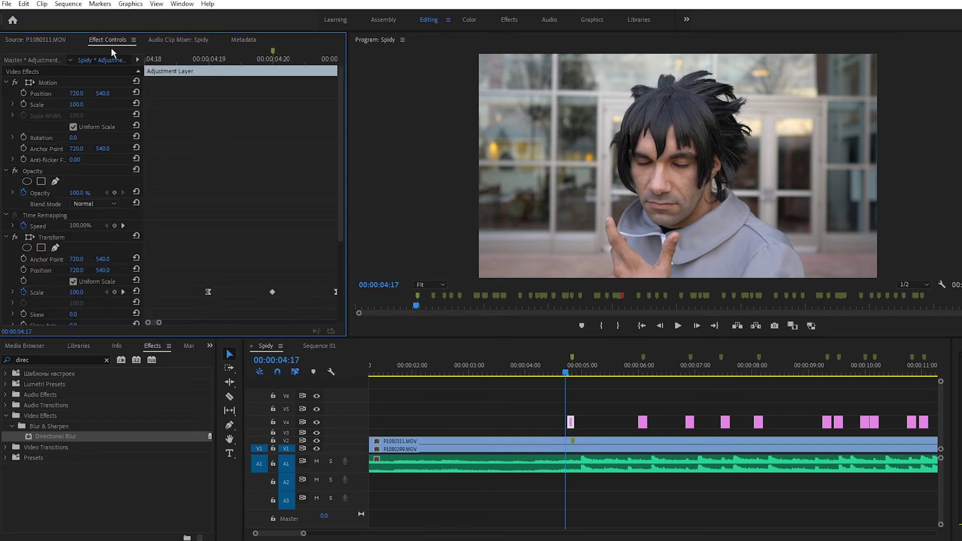
{"action": "left_click_drag", "start_coordinate": [341, 205], "coordinate": [347, 294]}
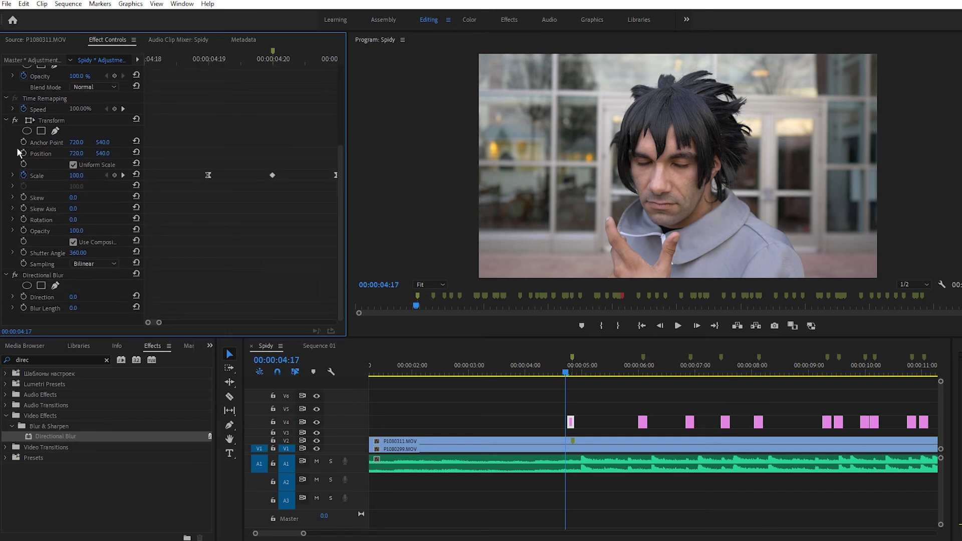
{"action": "left_click", "coordinate": [15, 120]}
- Trim the start of the adjustment layer at the first marker to 00:00:04:19, one frame before the marker
{"action": "left_click", "coordinate": [572, 359]}
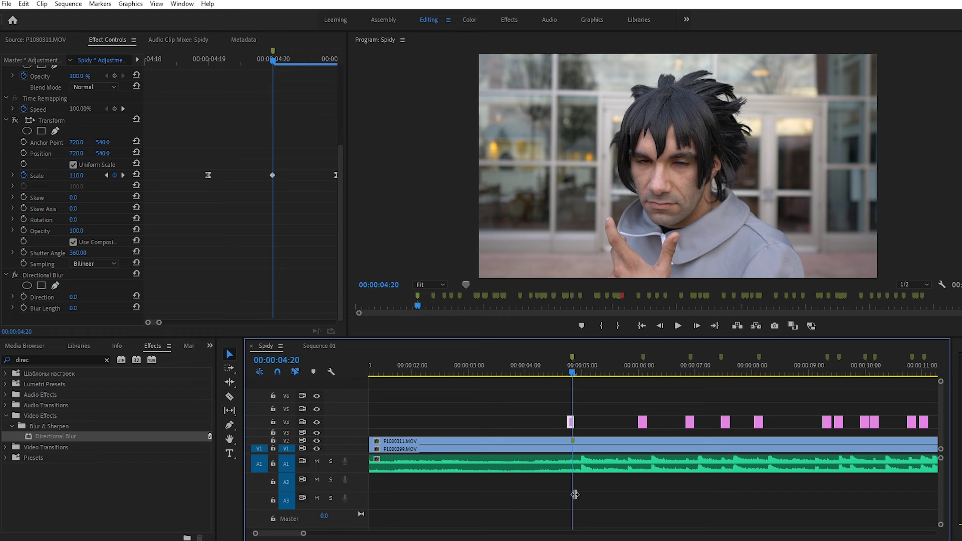
{"action": "left_click_drag", "start_coordinate": [304, 535], "coordinate": [284, 537]}
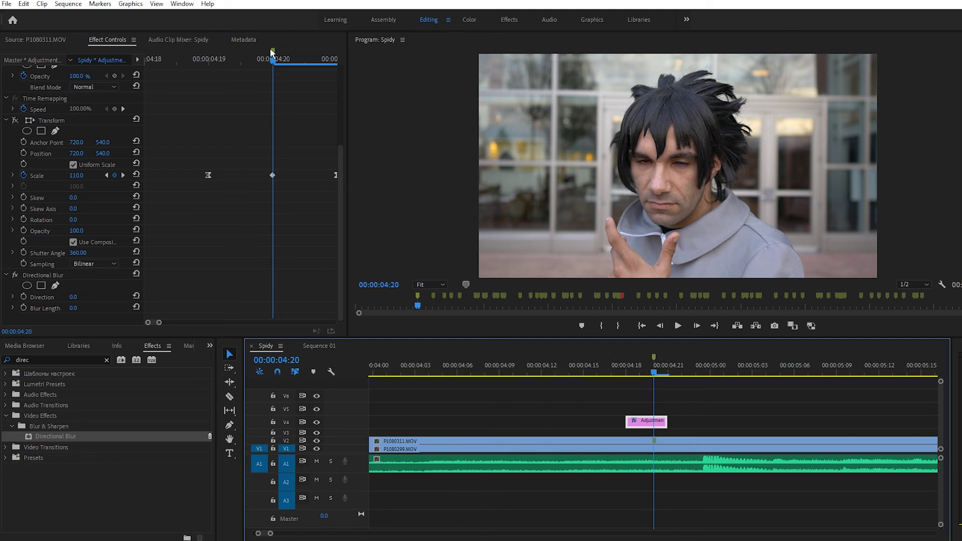
{"action": "left_click_drag", "start_coordinate": [631, 423], "coordinate": [640, 424]}
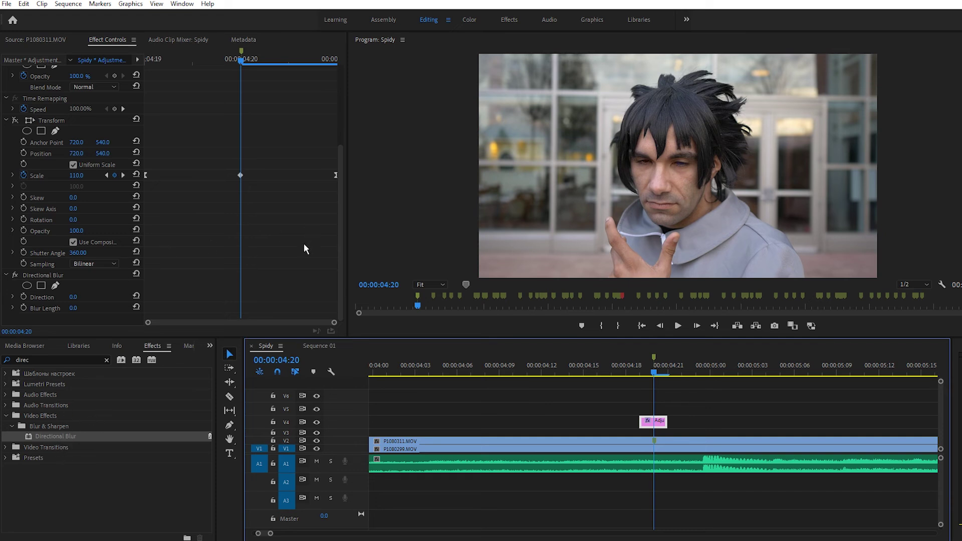
- Set the Directional Blur's Blur Length to 41 on the first adjustment layer
{"action": "left_click", "coordinate": [73, 309]}
{"action": "left_click_drag", "start_coordinate": [74, 308], "coordinate": [85, 308]}
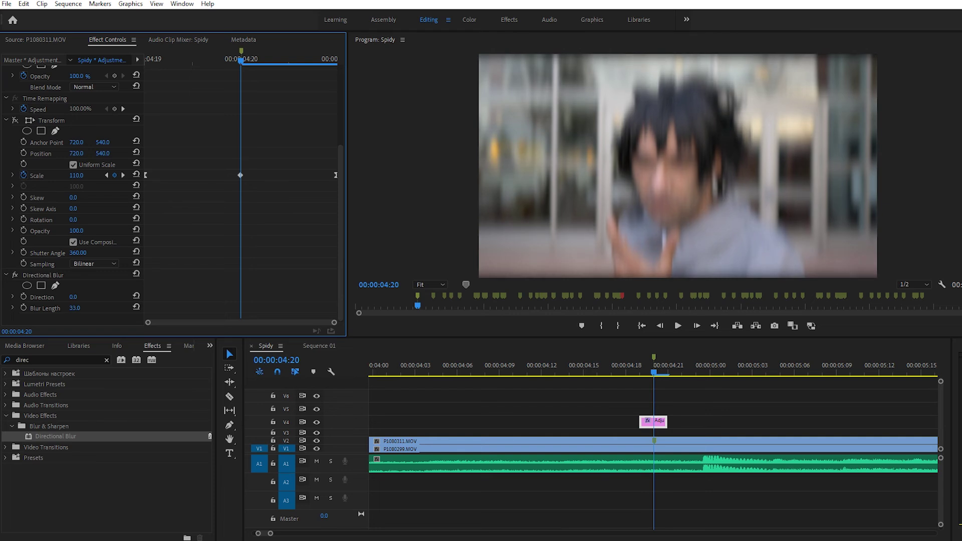
{"action": "left_click_drag", "start_coordinate": [86, 308], "coordinate": [88, 308]}
- Play the sequence across the first marker to preview the directional blur on the beat
{"action": "left_click_drag", "start_coordinate": [656, 373], "coordinate": [570, 376]}
{"action": "left_click", "coordinate": [677, 326]}
{"action": "key", "text": "space"}
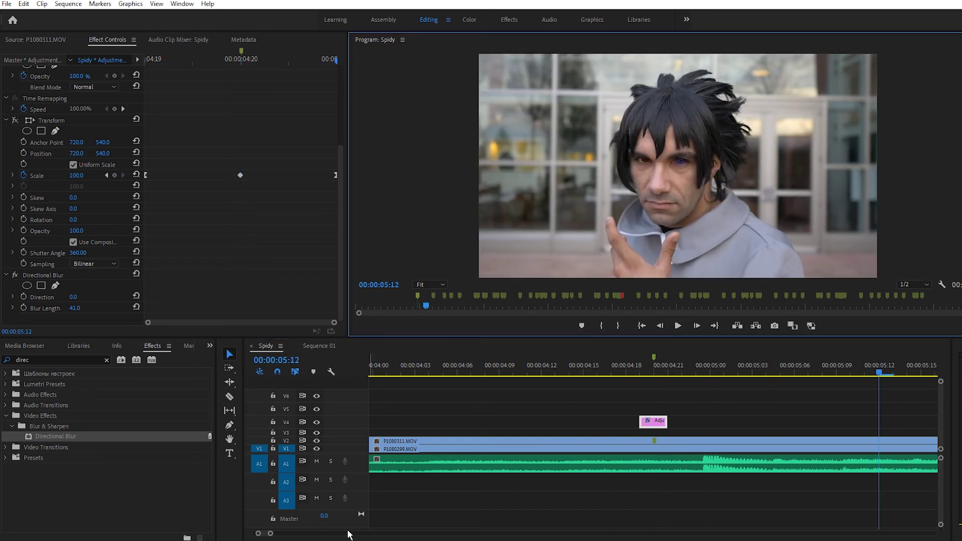
{"action": "left_click_drag", "start_coordinate": [269, 535], "coordinate": [329, 534]}
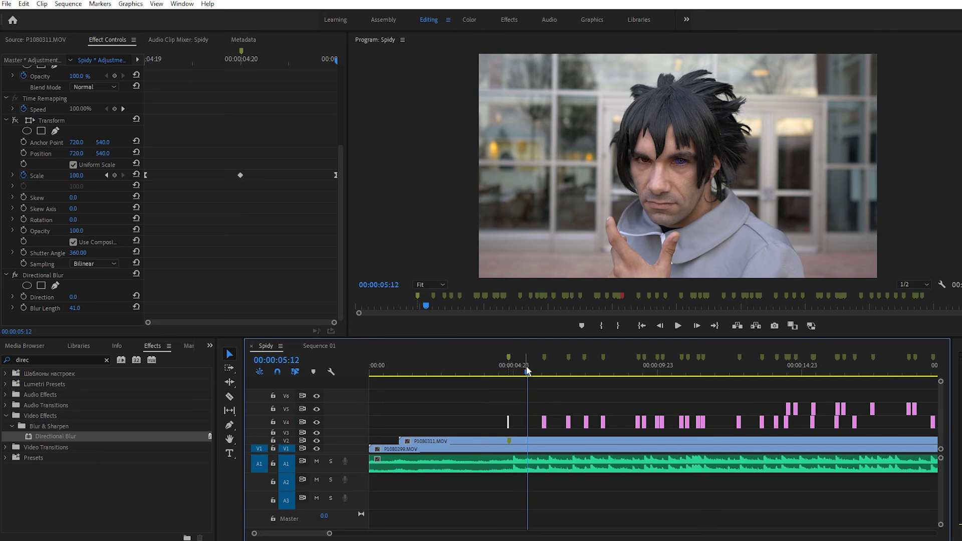
{"action": "left_click", "coordinate": [491, 380]}
{"action": "left_click", "coordinate": [679, 326]}
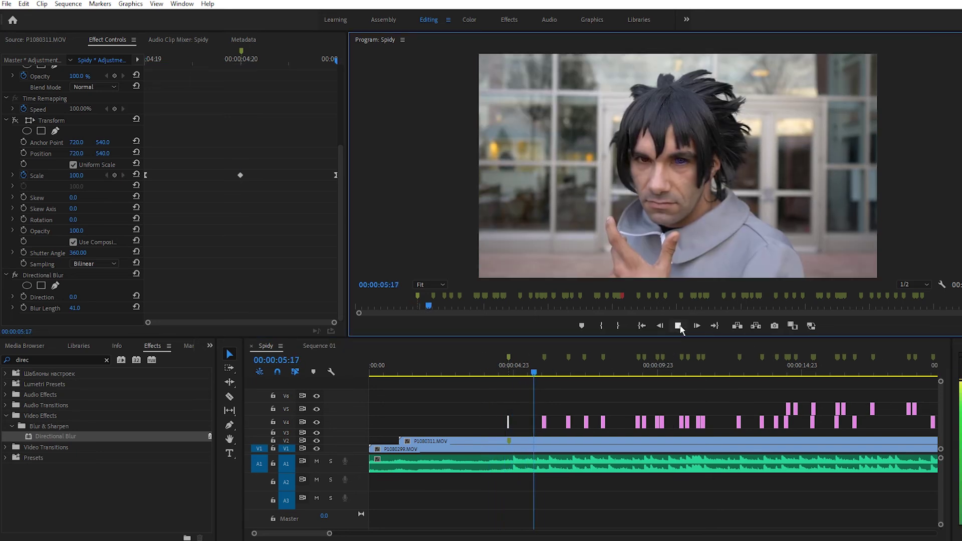
- Stop playback and return the playhead to 00:00:04:15, just before the first marker
{"action": "left_click", "coordinate": [679, 326]}
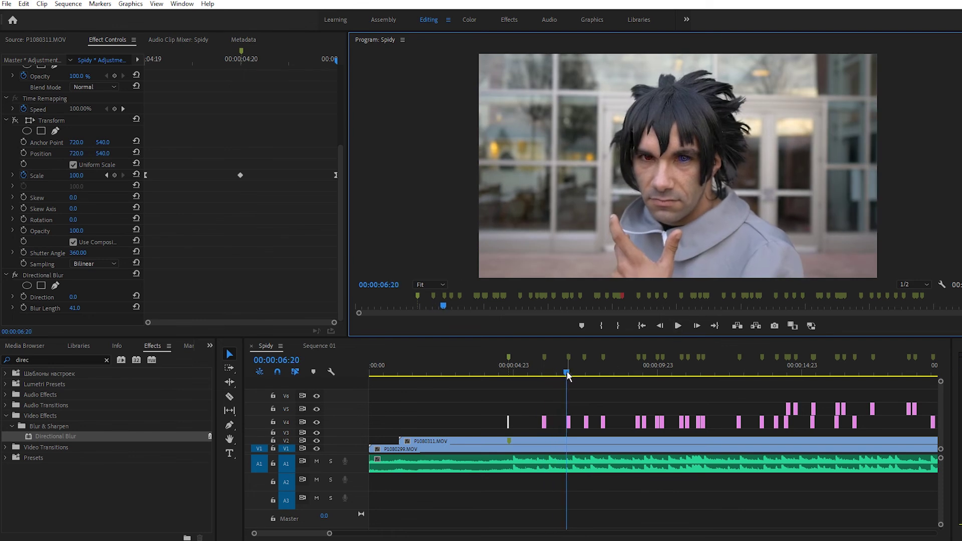
{"action": "left_click", "coordinate": [505, 375]}
{"action": "left_click_drag", "start_coordinate": [506, 384], "coordinate": [502, 386]}
- Apply Directional Blur to the adjustment layer at the second marker and disable that layer's Transform effect
{"action": "left_click", "coordinate": [545, 425]}
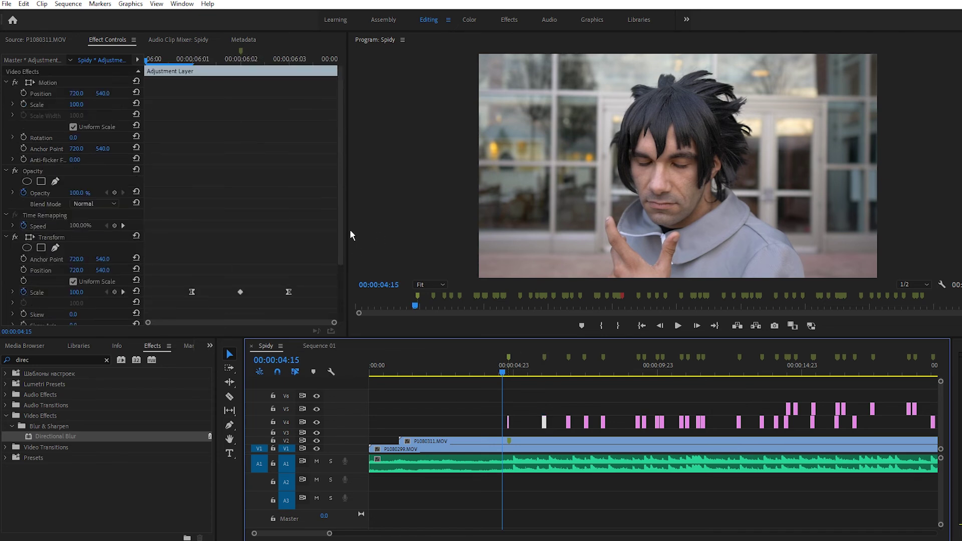
{"action": "left_click_drag", "start_coordinate": [29, 439], "coordinate": [541, 423]}
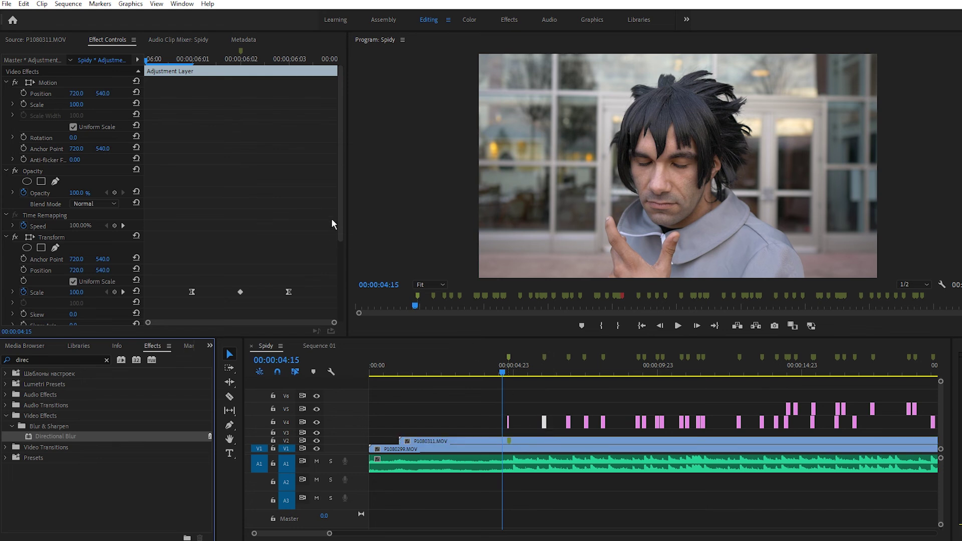
{"action": "left_click_drag", "start_coordinate": [340, 221], "coordinate": [335, 321]}
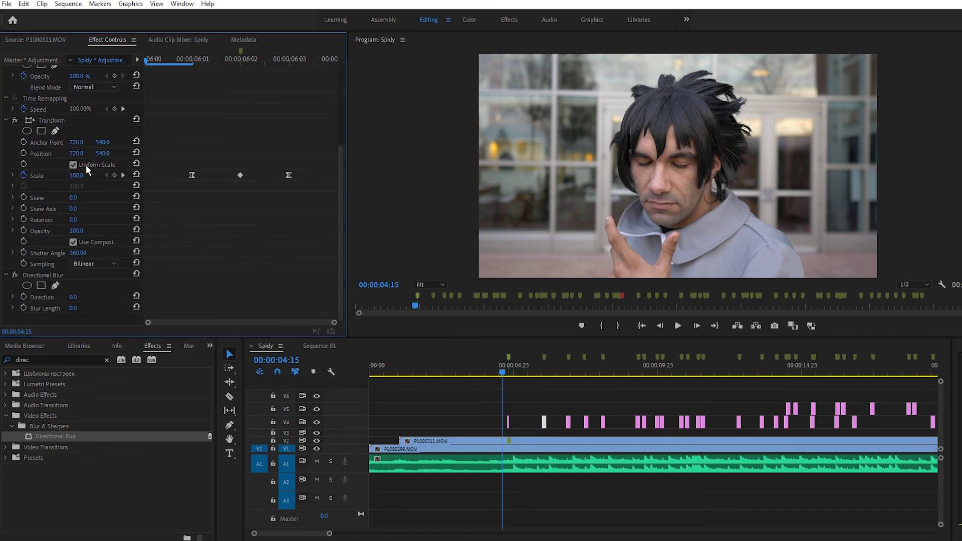
{"action": "left_click", "coordinate": [16, 120]}
- Set the Directional Blur's Blur Length to 35 on the second adjustment layer and save the project
{"action": "left_click", "coordinate": [75, 309]}
{"action": "type", "text": "35"}
{"action": "key", "text": "Return"}
{"action": "key", "text": "ctrl+s"}
- Play the sequence across the first two blurred markers, stop, and return the playhead to 00:00:04:17
{"action": "left_click", "coordinate": [680, 326]}
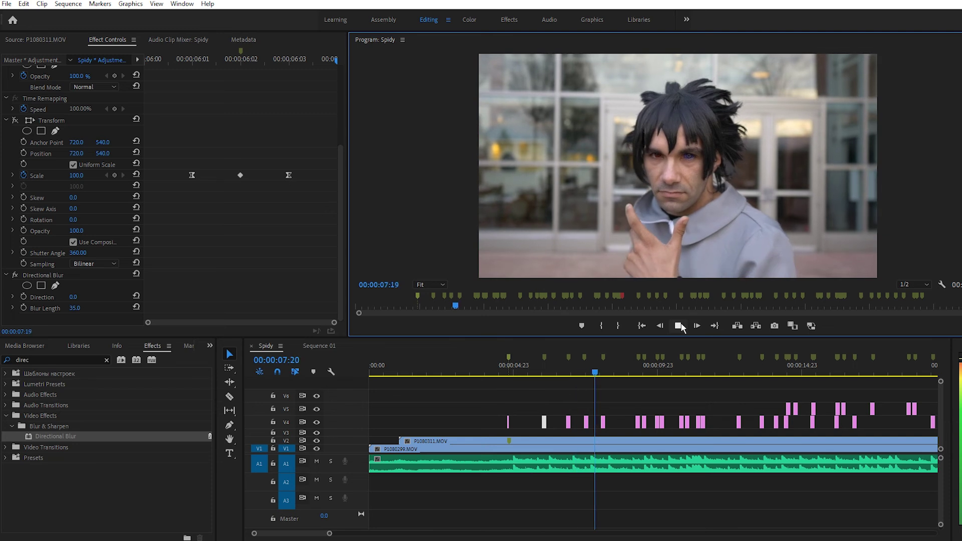
{"action": "left_click", "coordinate": [681, 325]}
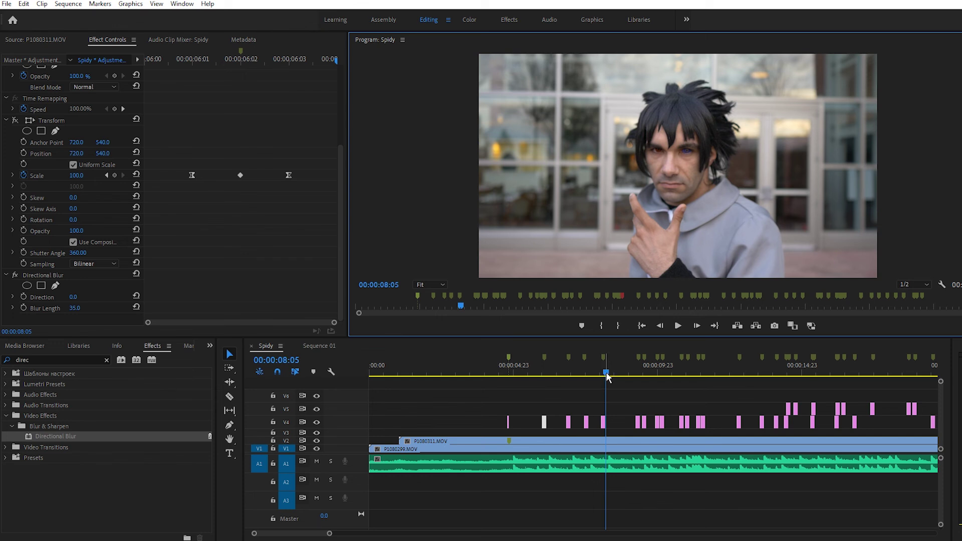
{"action": "left_click_drag", "start_coordinate": [606, 377], "coordinate": [503, 404]}
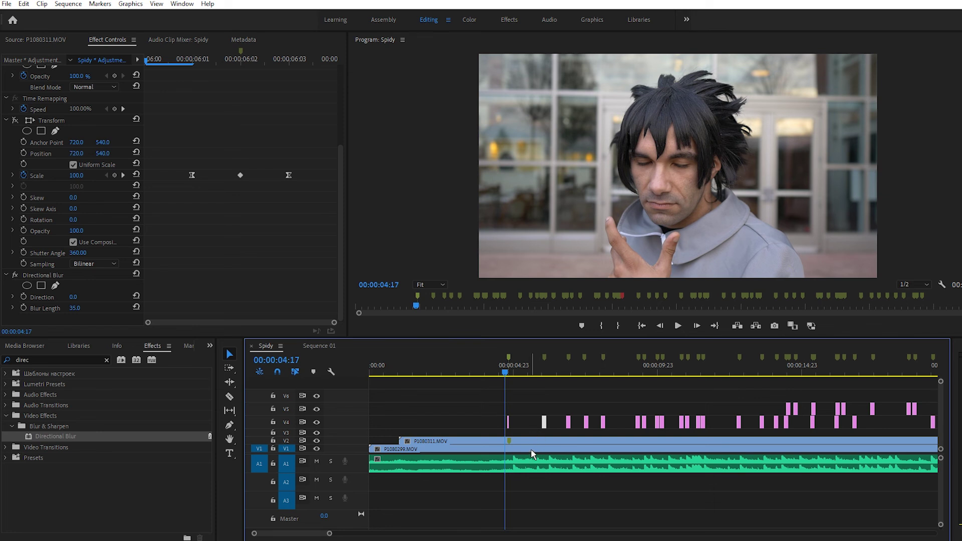
- Switch from the Spidy sequence to Sequence 01
{"action": "left_click_drag", "start_coordinate": [329, 533], "coordinate": [388, 533]}
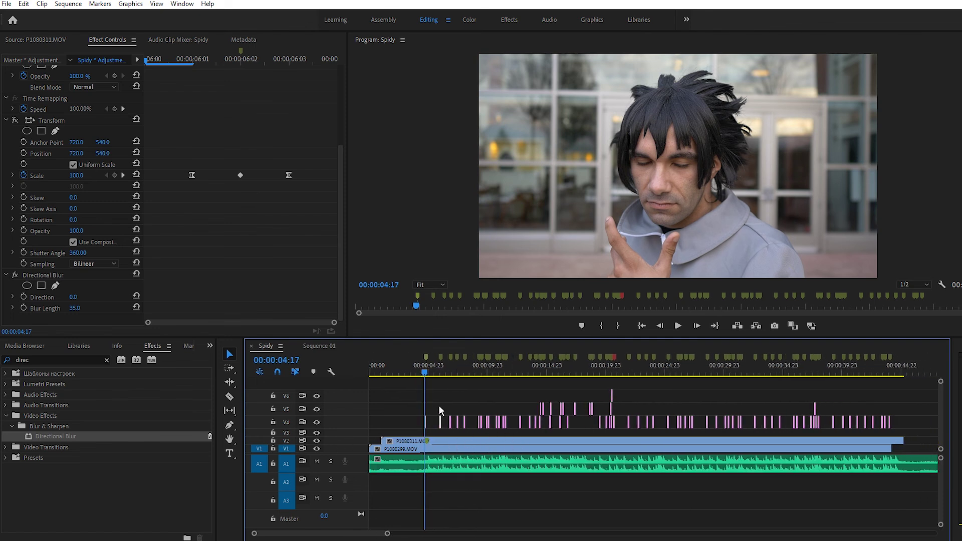
{"action": "left_click", "coordinate": [316, 346]}
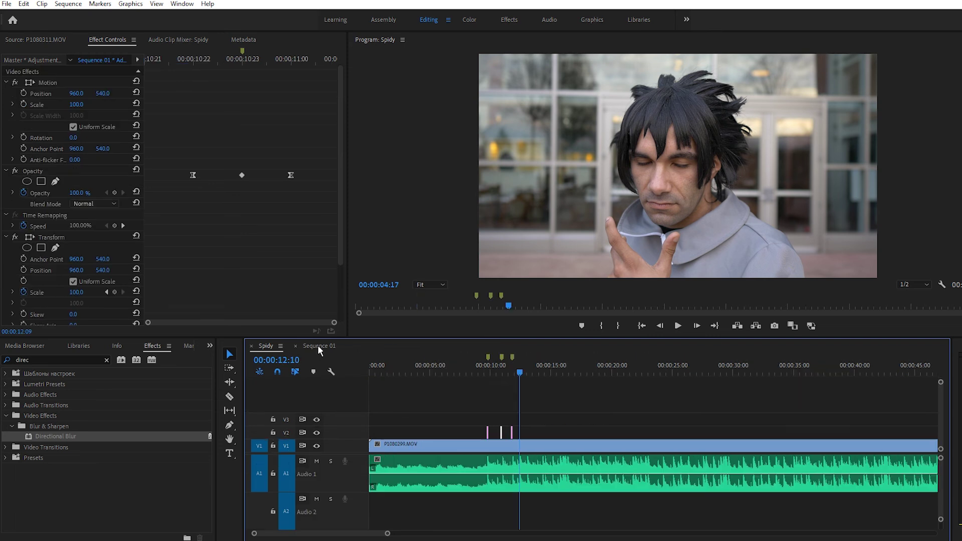